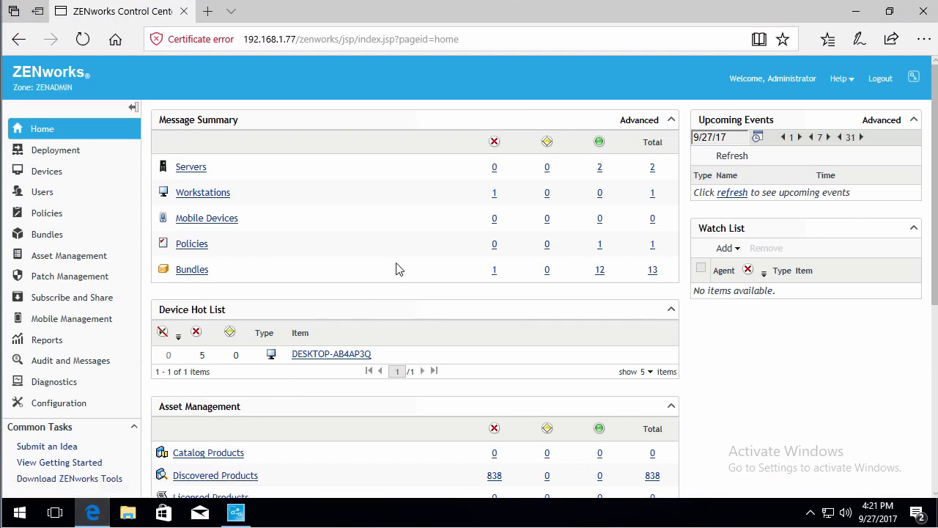
# Create a ZENworks End User Branding Policy (All platforms, General) named DigitalAirlines Corporate in /Policies
pyautogui.click(49, 220)
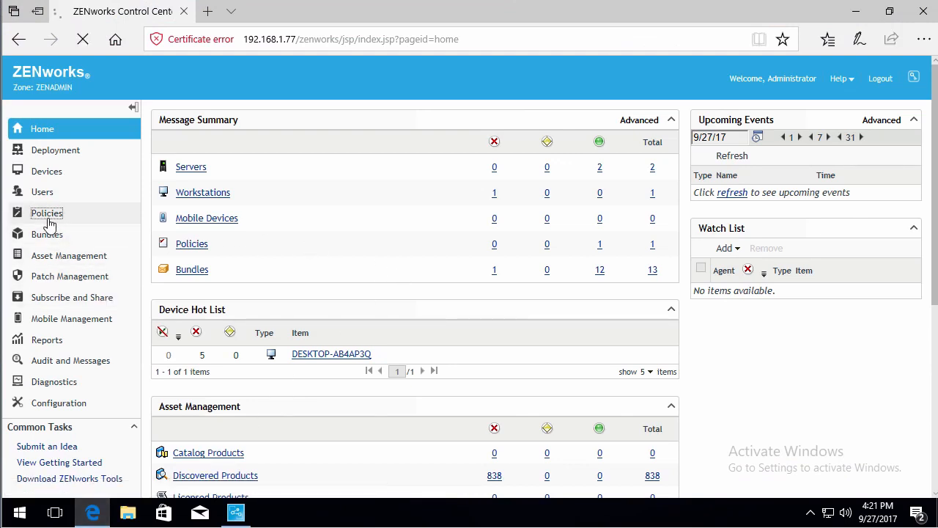
pyautogui.click(216, 165)
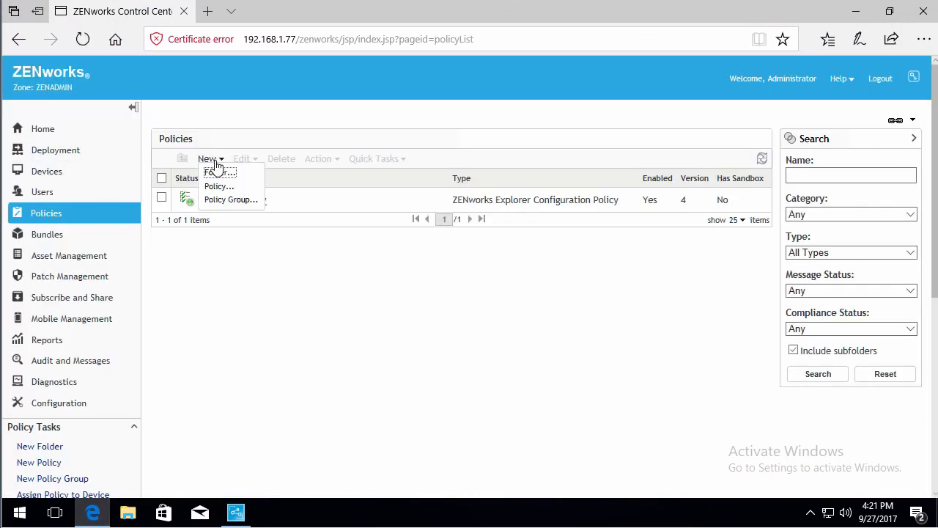
pyautogui.click(216, 185)
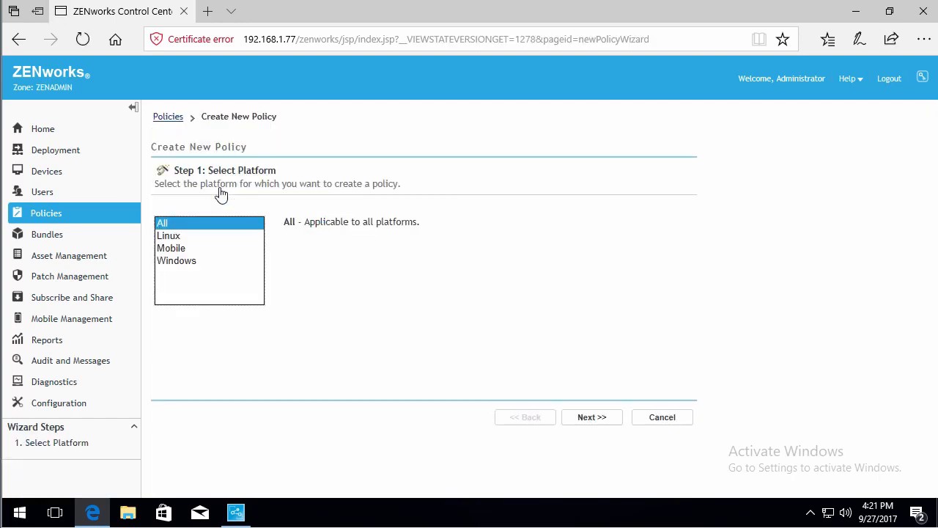
pyautogui.click(592, 417)
pyautogui.click(587, 418)
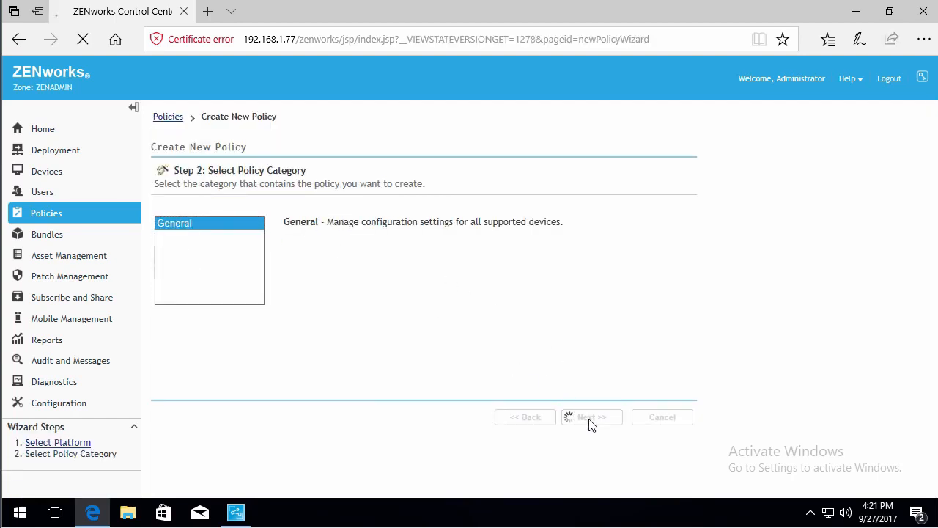
pyautogui.click(266, 228)
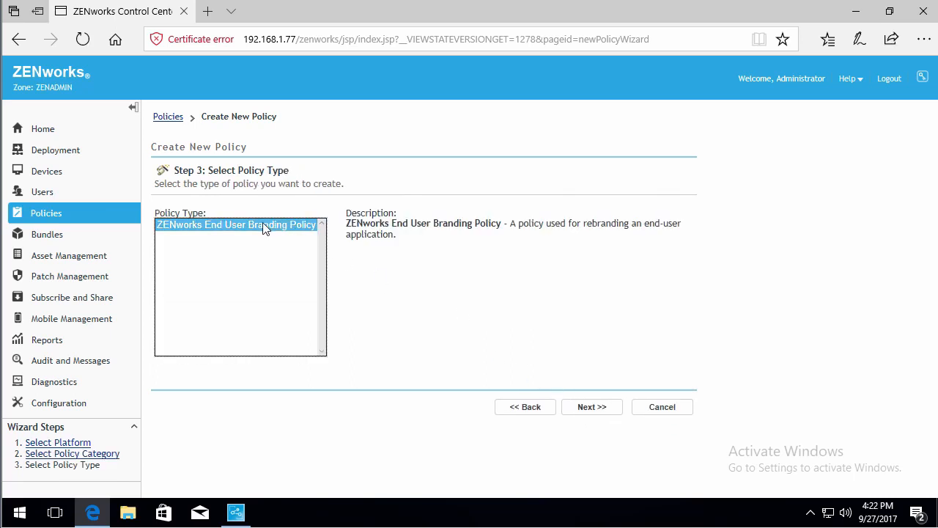
pyautogui.click(588, 414)
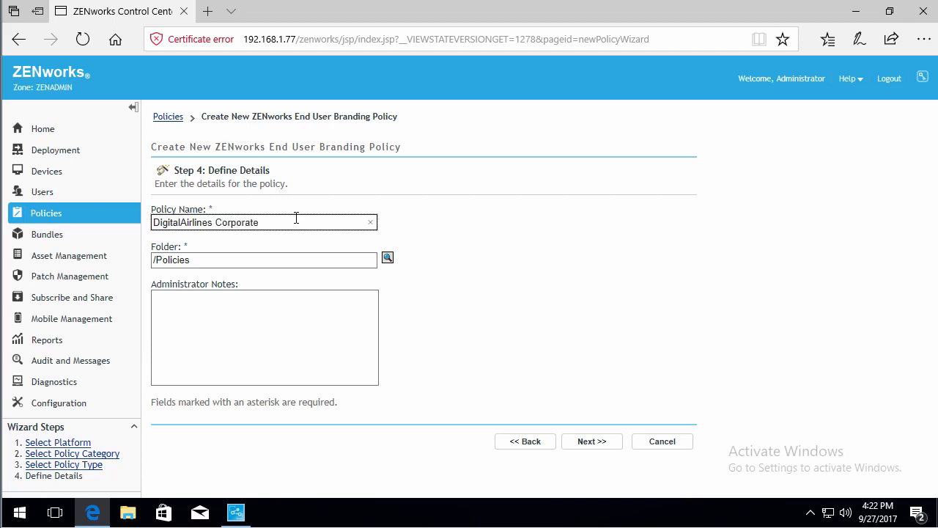
pyautogui.click(585, 443)
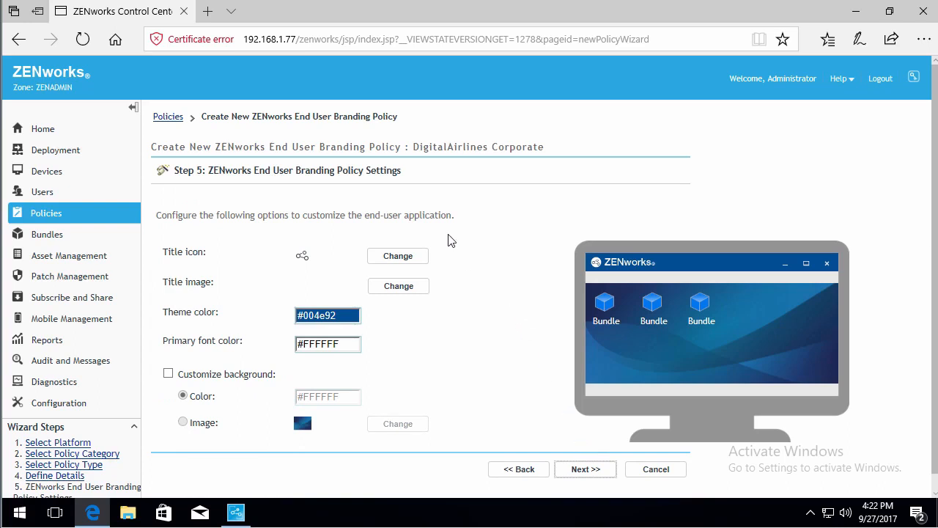
# Set the title icon to DALogo from the shared Products > Logos folder
pyautogui.click(404, 260)
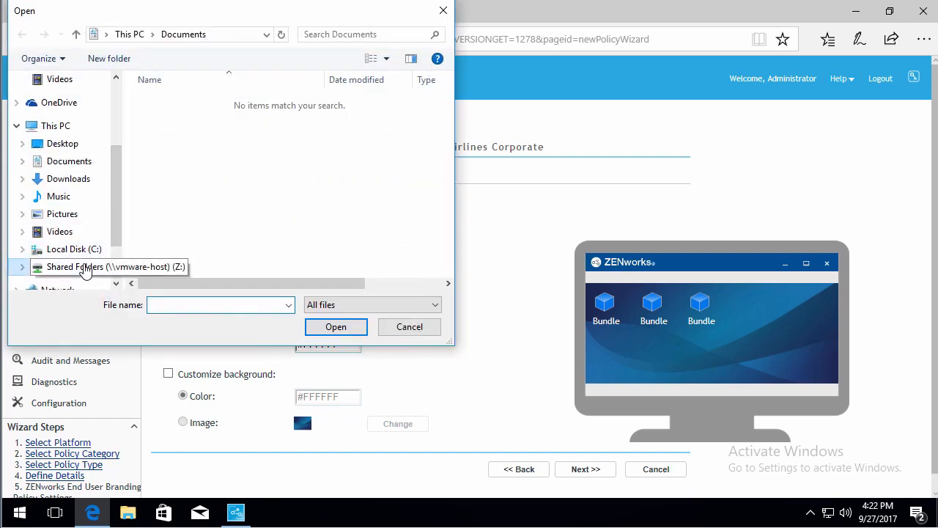
pyautogui.click(98, 265)
pyautogui.doubleClick(170, 108)
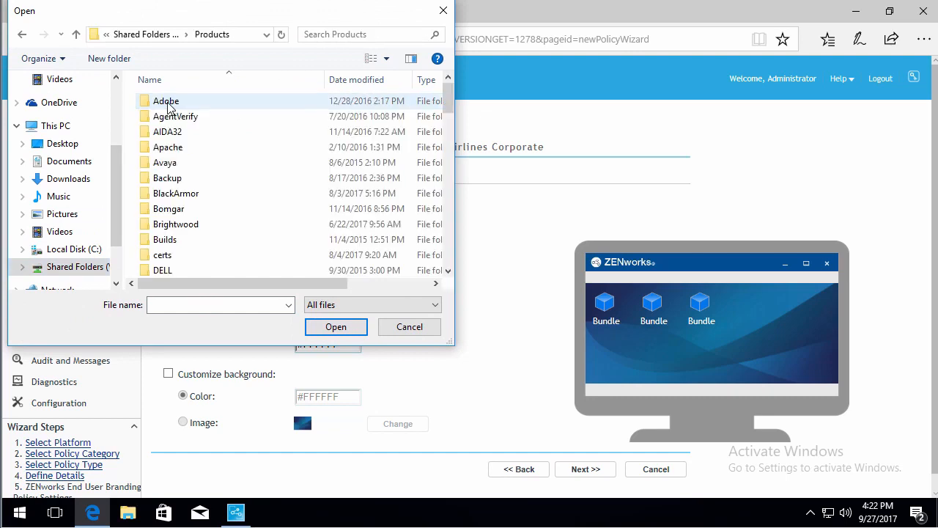
pyautogui.scroll(-4, 174, 250)
pyautogui.doubleClick(164, 237)
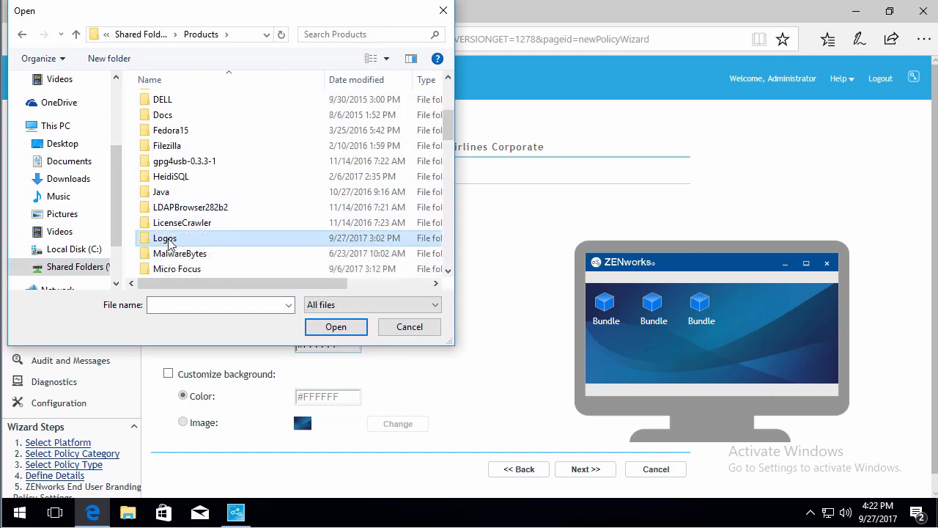
pyautogui.click(187, 195)
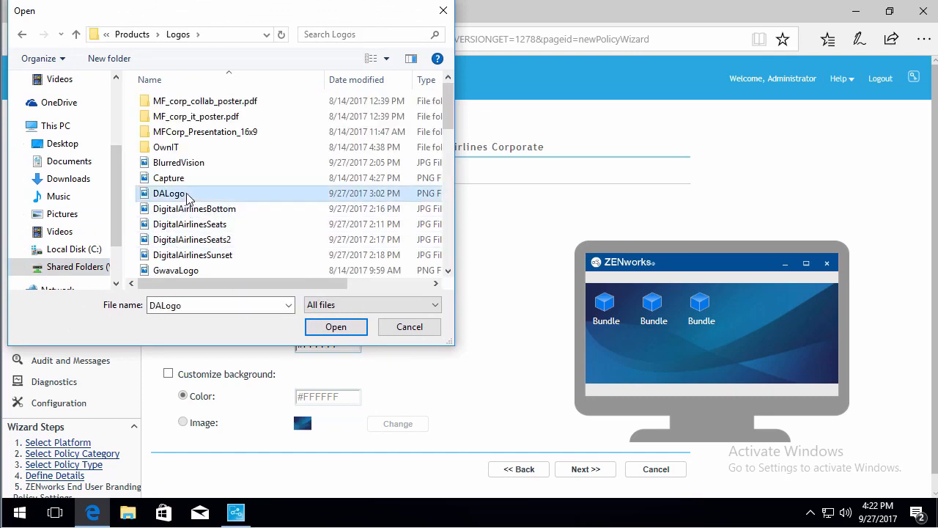
pyautogui.click(336, 329)
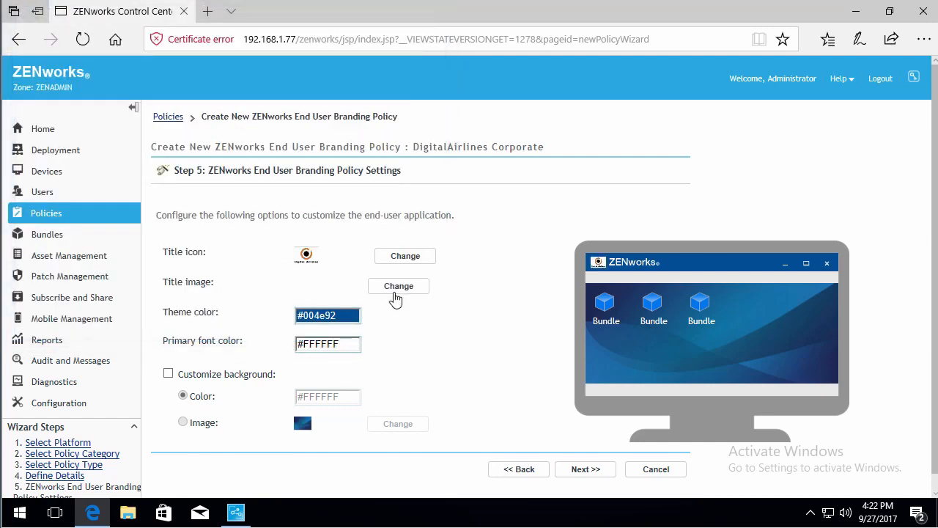
# Set the title image to DigitalAirlinesBottom
pyautogui.click(396, 288)
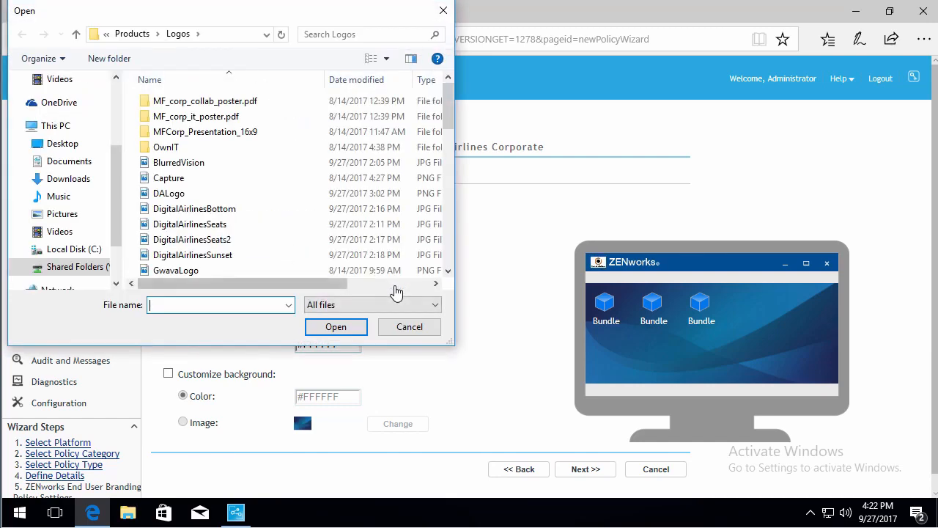
pyautogui.click(213, 209)
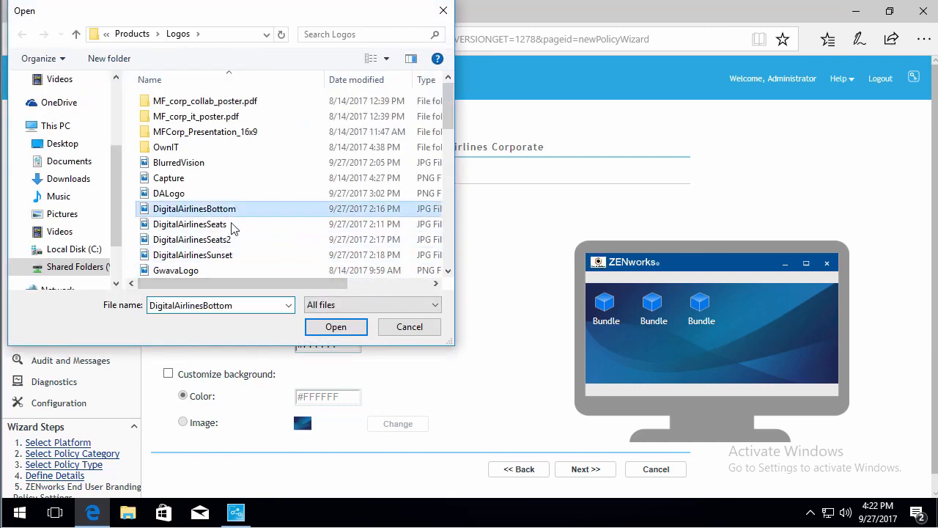
pyautogui.click(335, 326)
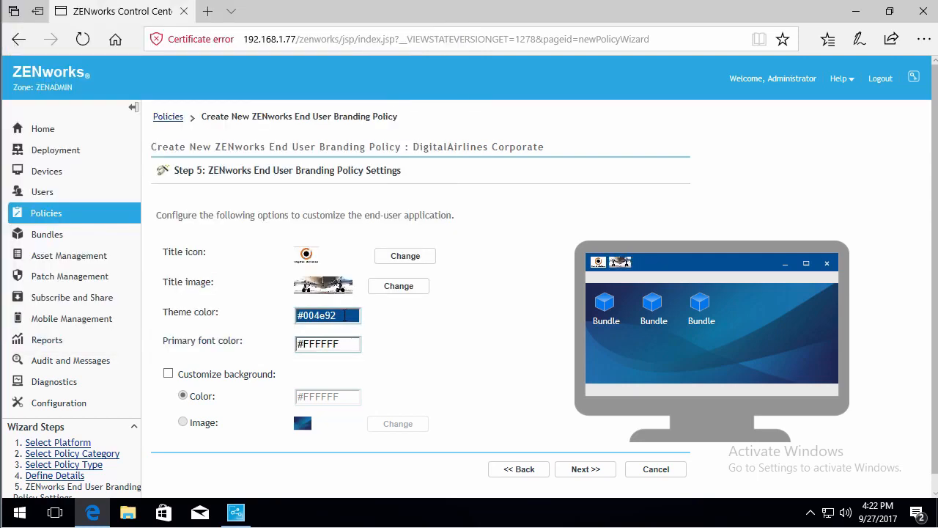
pyautogui.click(345, 316)
# Set the theme colour to orange #ffaa00 and try a dark #1d1b1b font colour
pyautogui.click(470, 344)
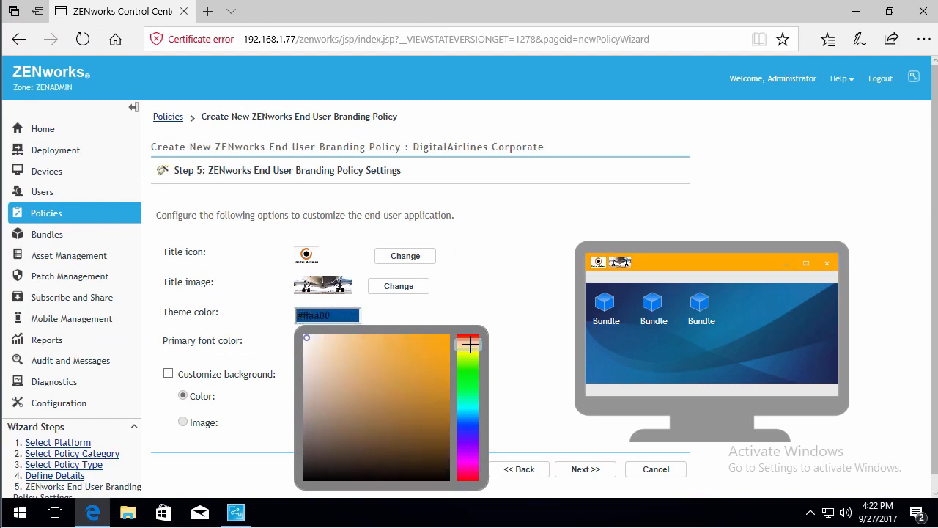
pyautogui.click(378, 309)
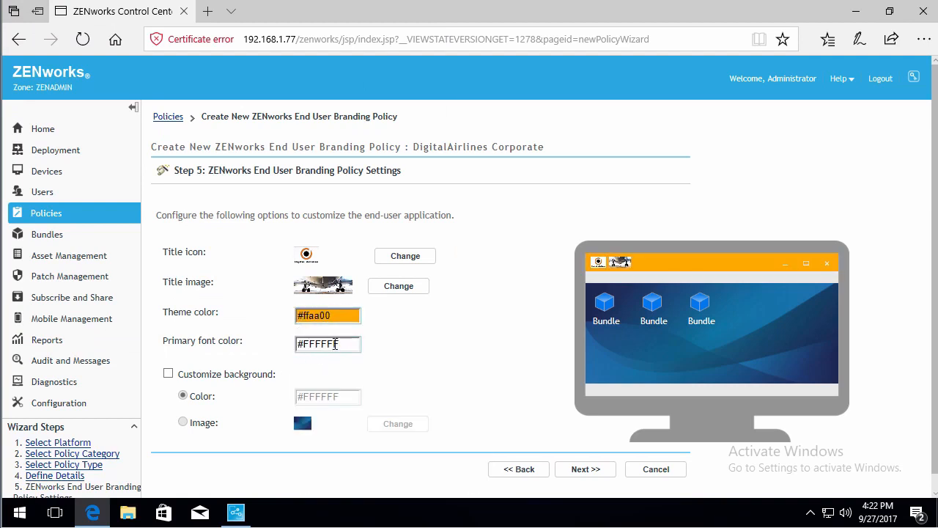
pyautogui.click(350, 343)
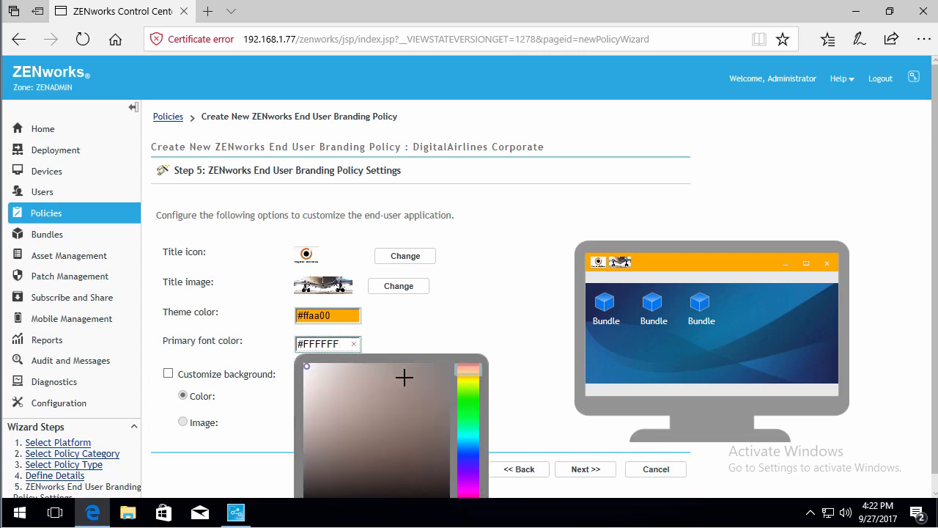
pyautogui.click(313, 492)
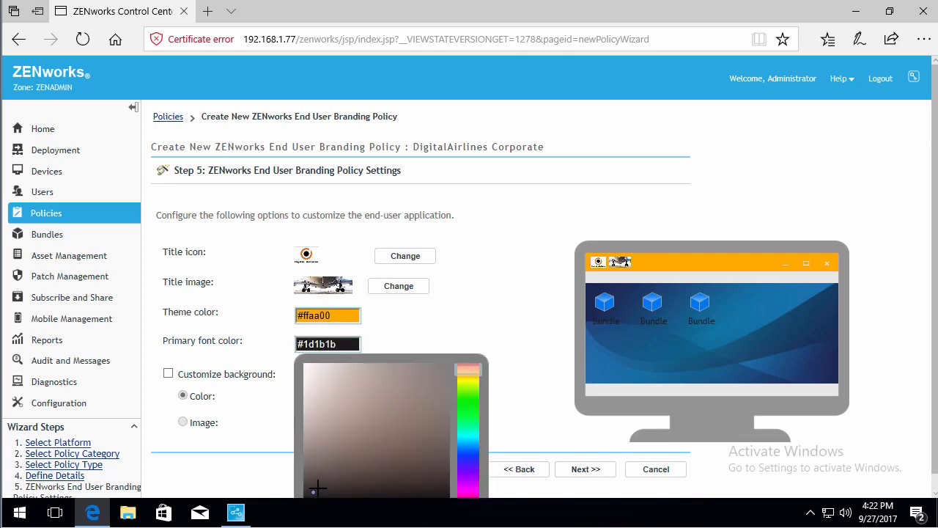
pyautogui.click(482, 310)
pyautogui.scroll(-1, 484, 310)
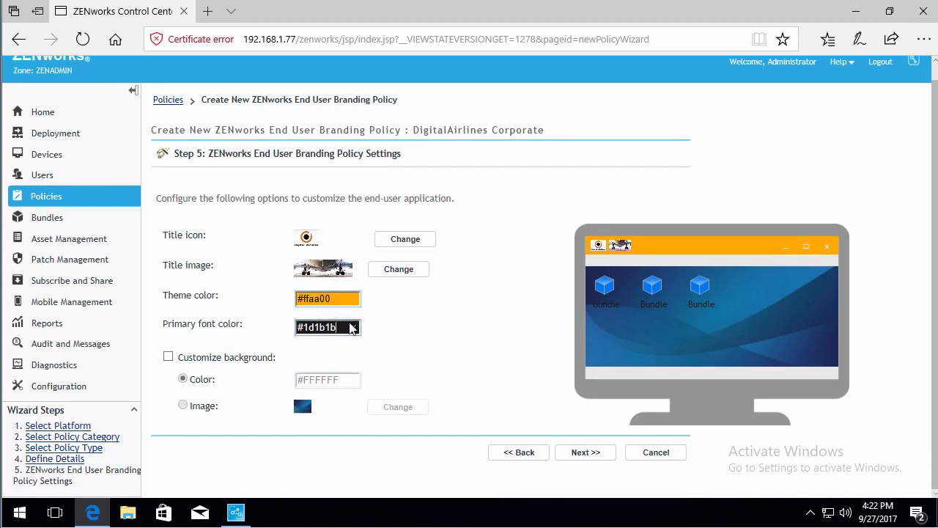
# Change the primary font colour to blue #00a8ff and enable background customization
pyautogui.click(351, 328)
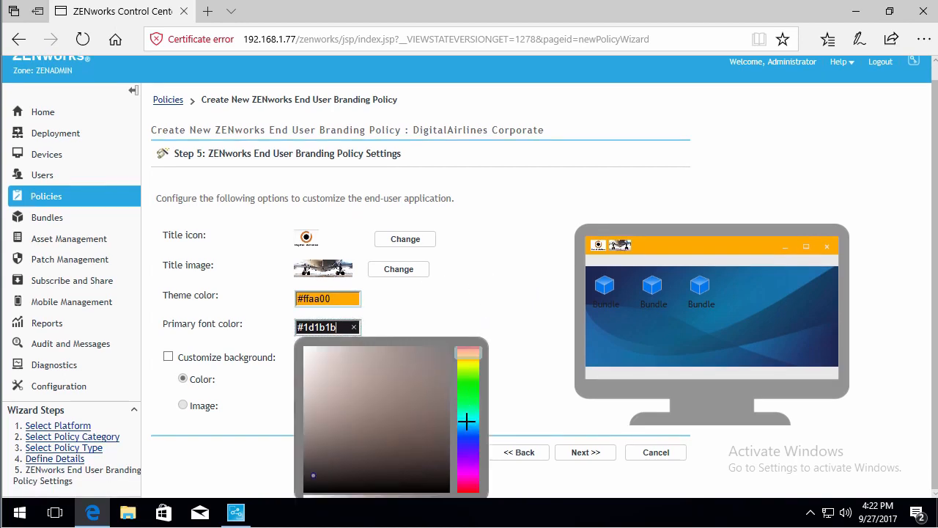
pyautogui.click(467, 421)
pyautogui.click(424, 309)
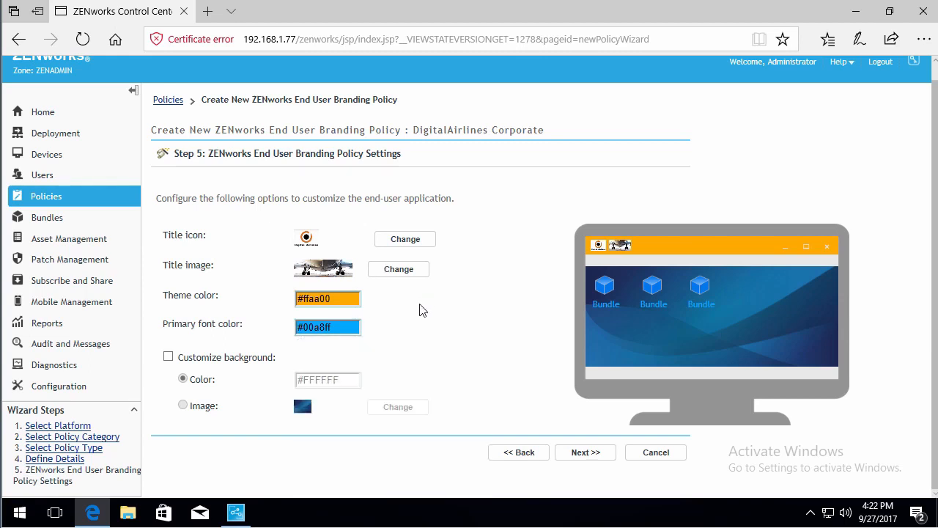
pyautogui.click(169, 357)
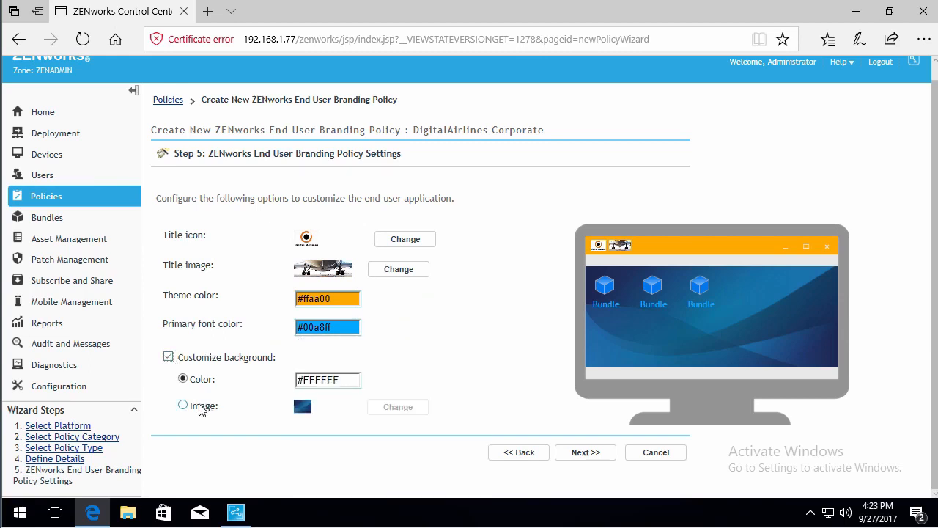
# Use DigitalAirlinesSunset as the background image and finish creating the policy as a sandbox
pyautogui.click(183, 406)
pyautogui.click(391, 411)
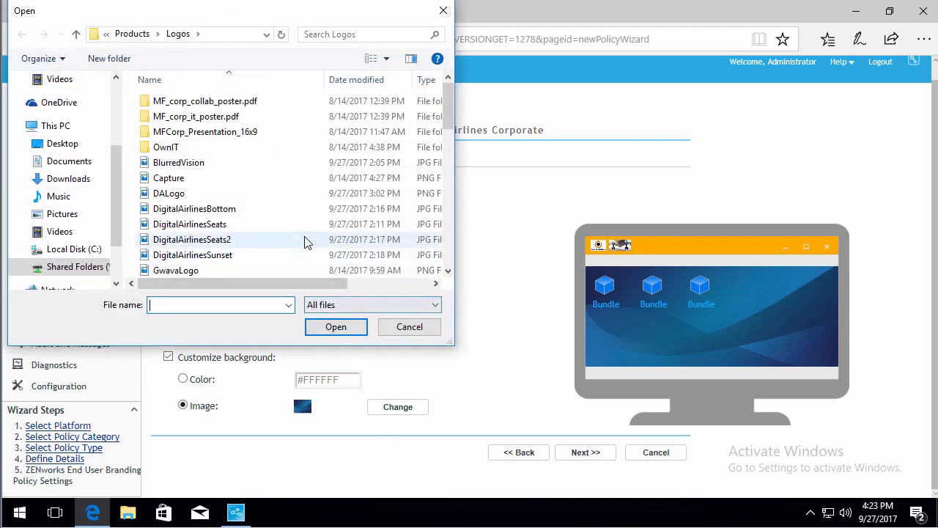
pyautogui.click(231, 255)
pyautogui.click(336, 327)
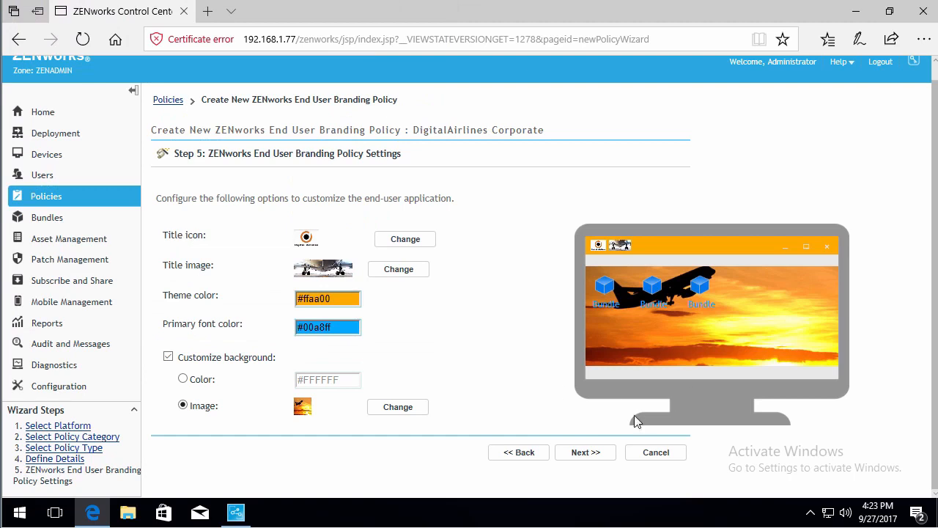
pyautogui.click(587, 453)
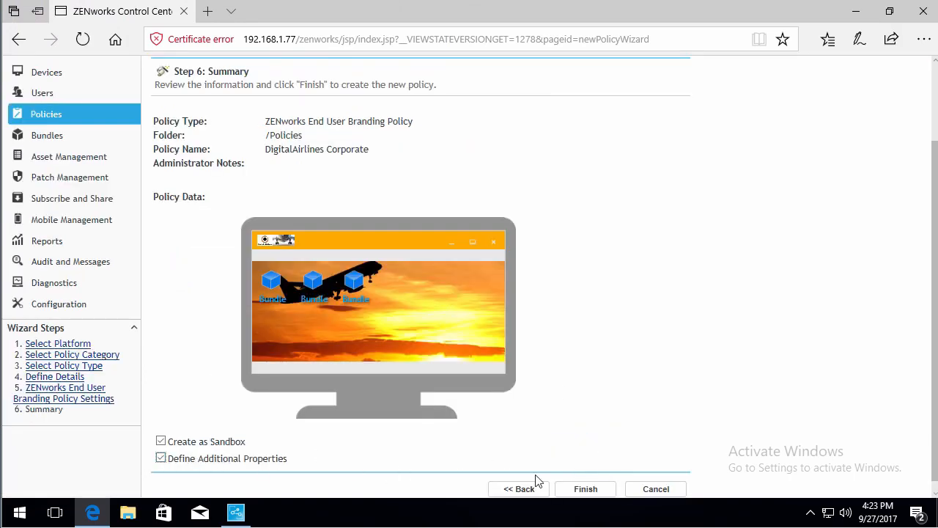
pyautogui.click(589, 489)
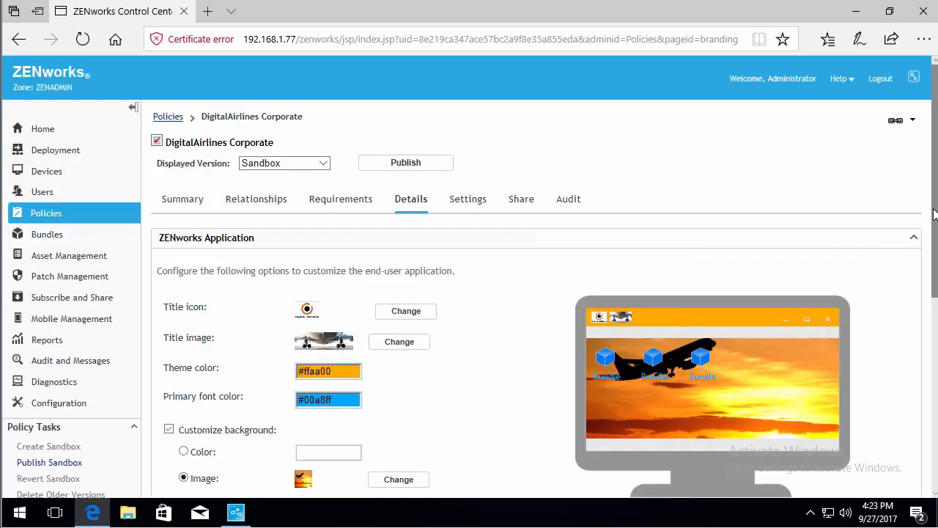
# Publish the DigitalAirlines Corporate sandbox as a new version
pyautogui.scroll(-2, 934, 215)
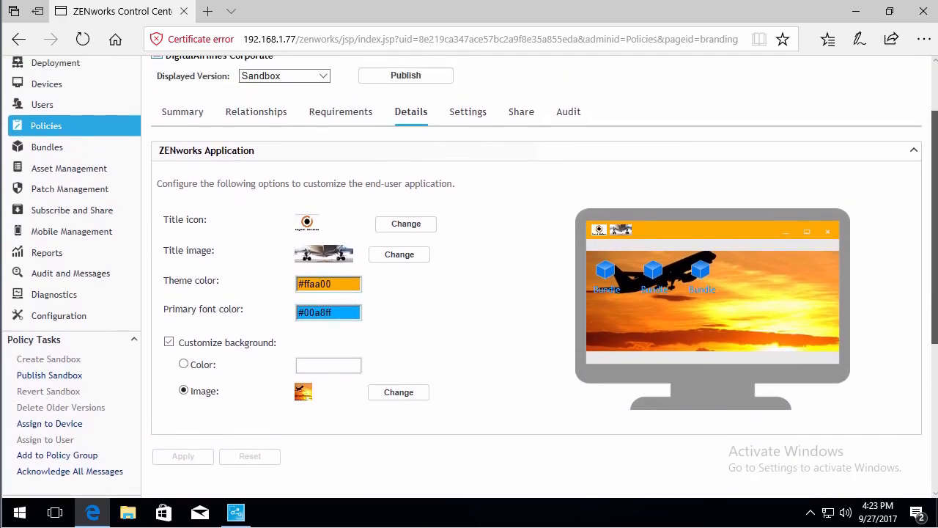
pyautogui.scroll(2, 877, 228)
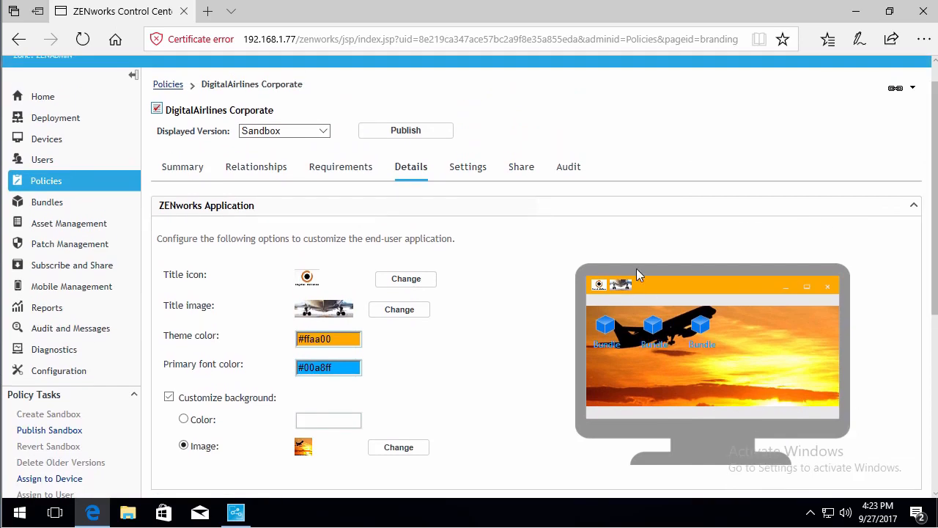
pyautogui.click(401, 132)
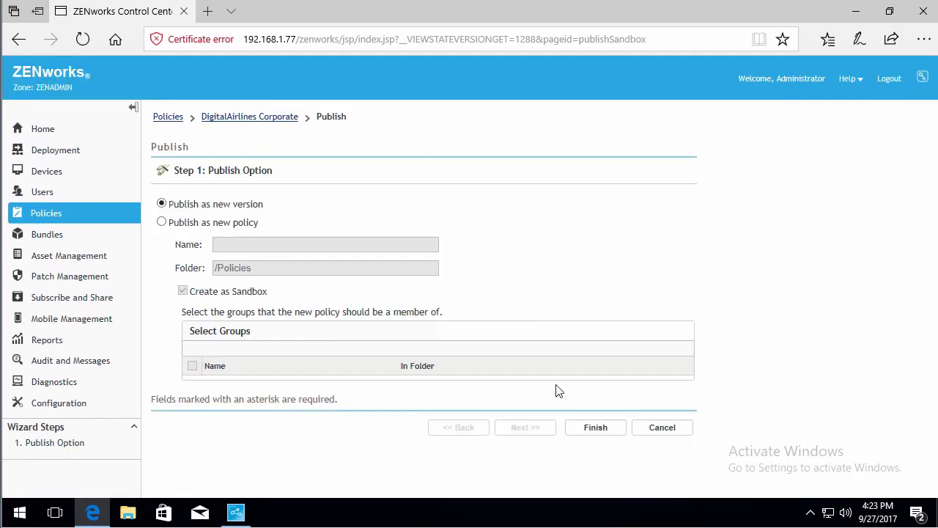
pyautogui.click(593, 429)
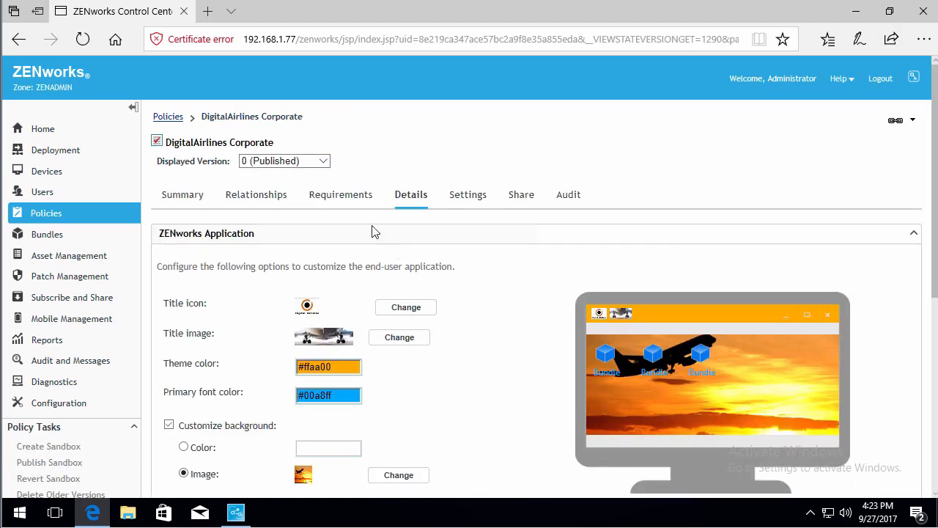
# Assign the policy to workstation DESKTOP-AB4AP3Q from the Workstations folder
pyautogui.click(254, 201)
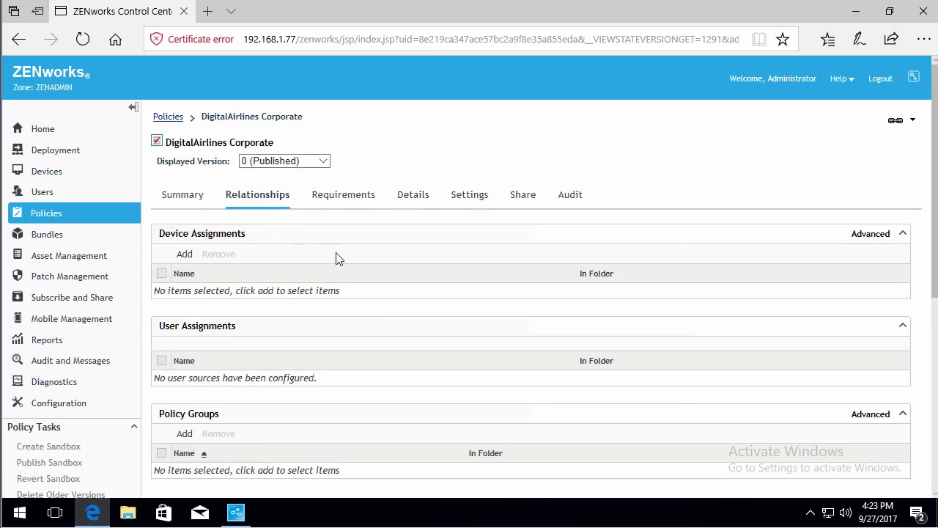
pyautogui.click(185, 254)
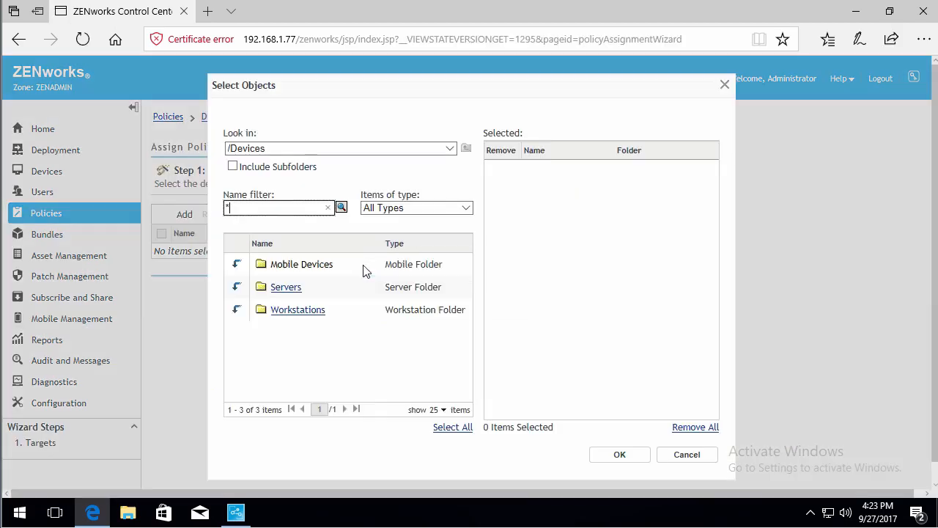
pyautogui.click(238, 310)
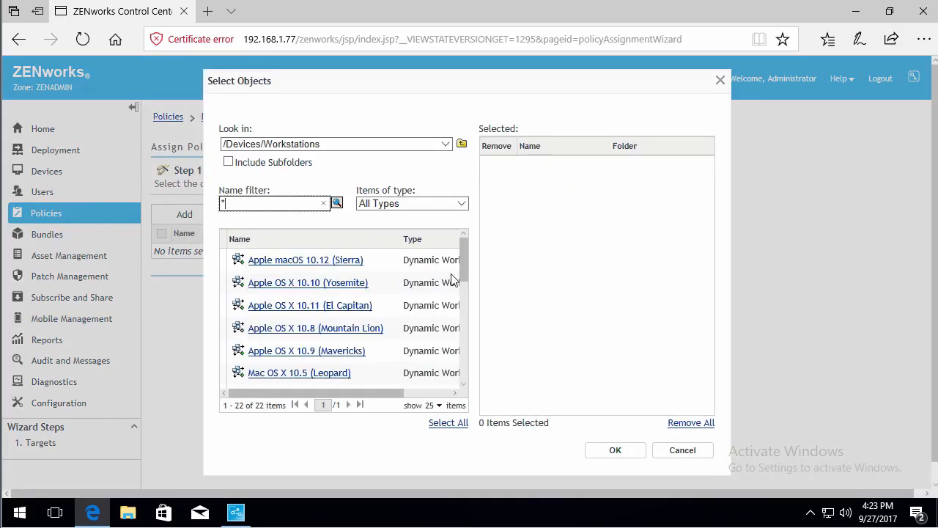
pyautogui.scroll(-3, 447, 286)
pyautogui.scroll(-5, 472, 315)
pyautogui.click(293, 379)
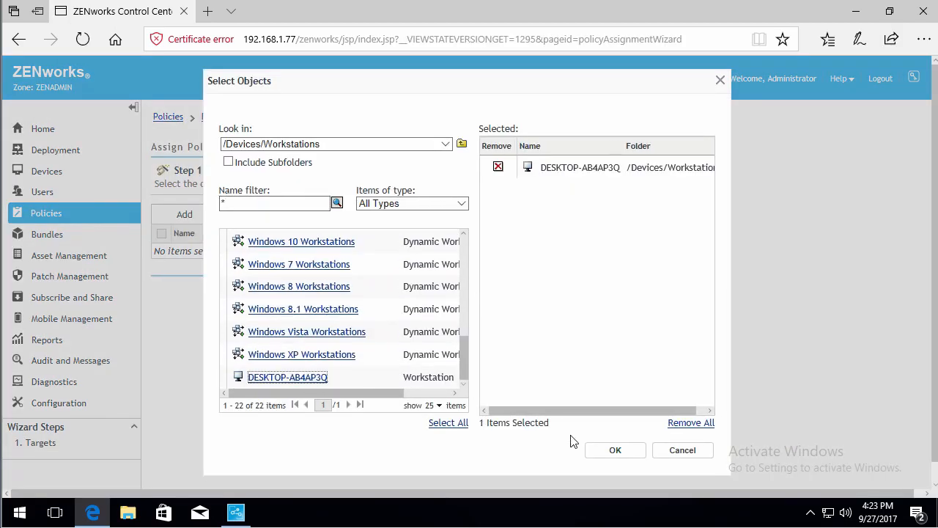
pyautogui.click(614, 452)
pyautogui.click(587, 307)
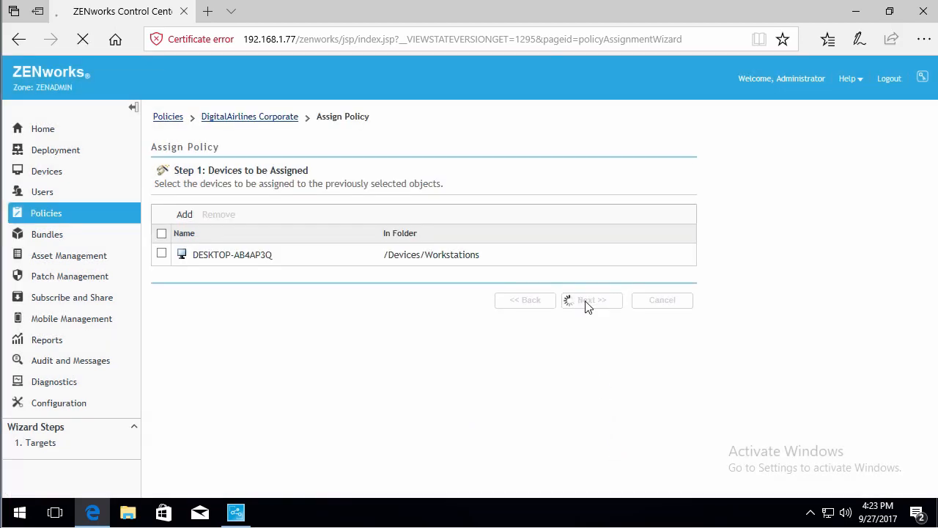
pyautogui.click(582, 285)
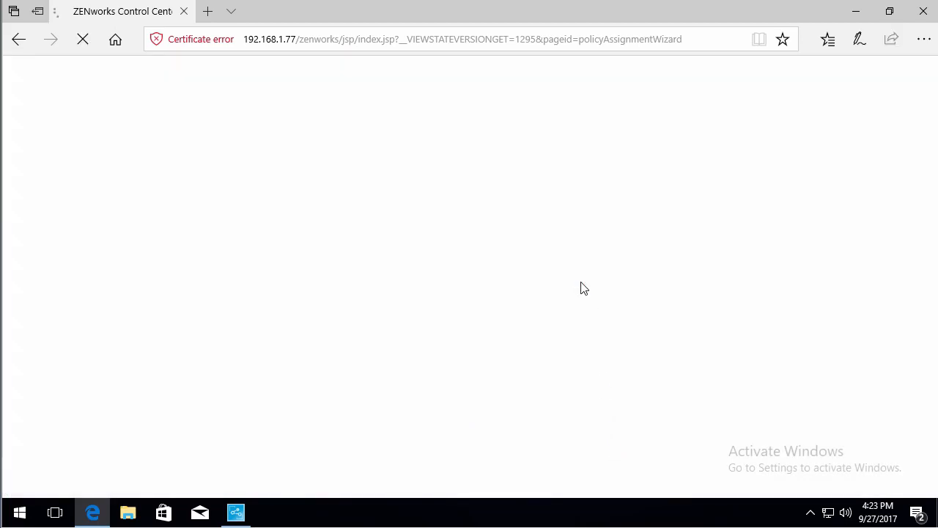
pyautogui.click(571, 302)
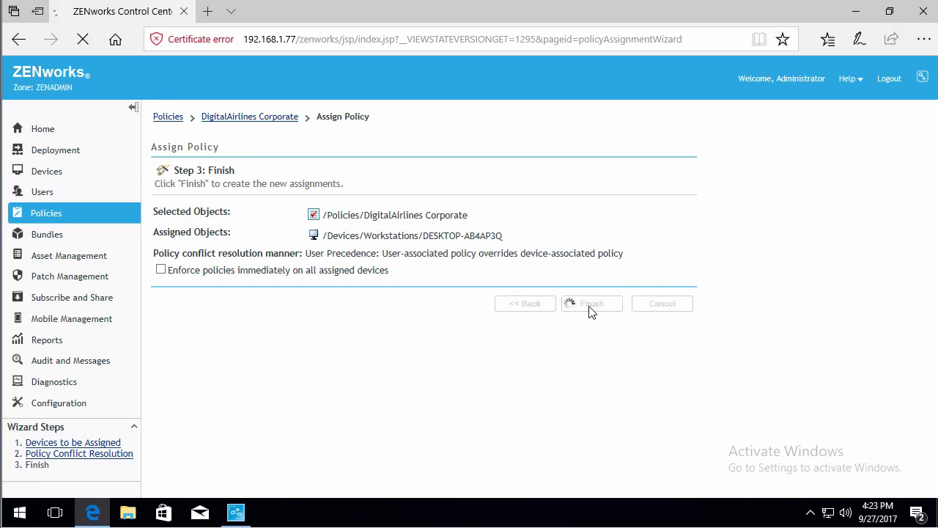
pyautogui.click(857, 13)
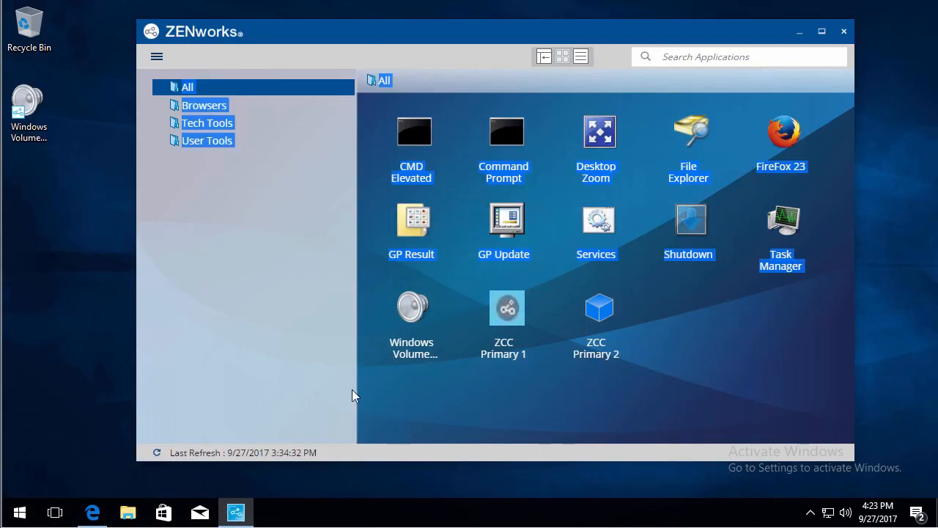
# Refresh the ZENworks launcher to show the orange DigitalAirlines branding, then return to Control Center
pyautogui.click(157, 452)
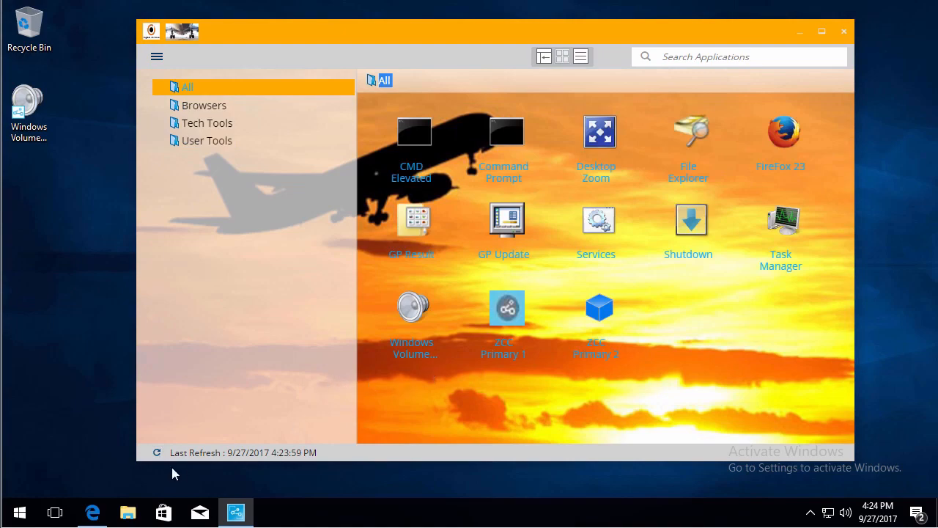
pyautogui.click(95, 515)
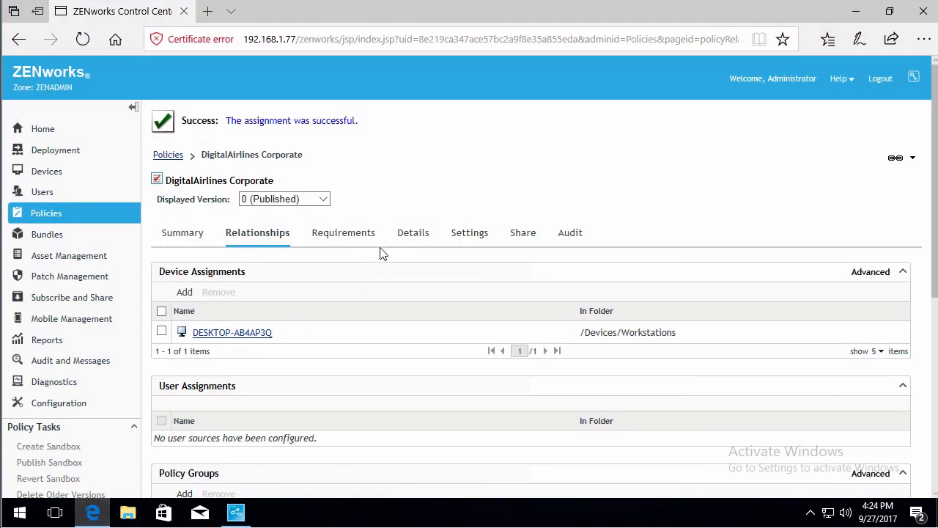
# Add a requirement filter: Configuration Location equals Digital Airlines Corporate
pyautogui.click(358, 241)
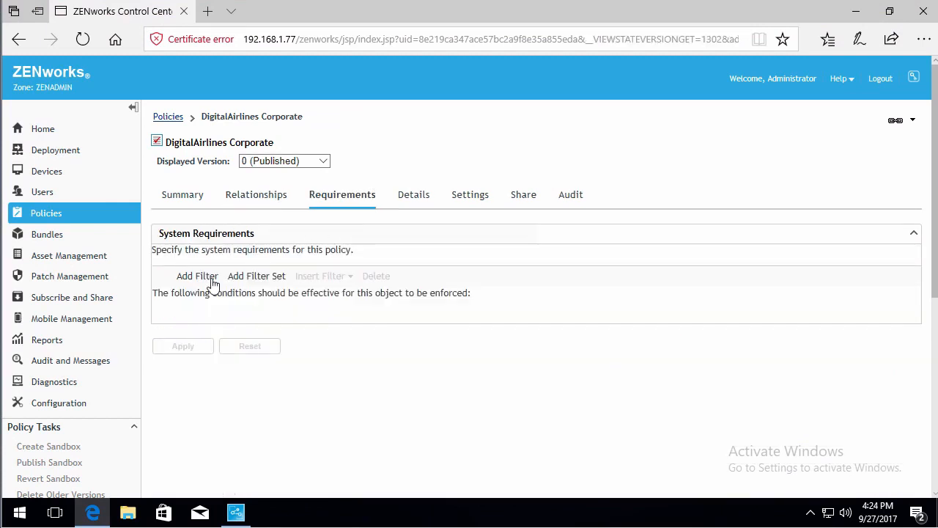
pyautogui.click(198, 277)
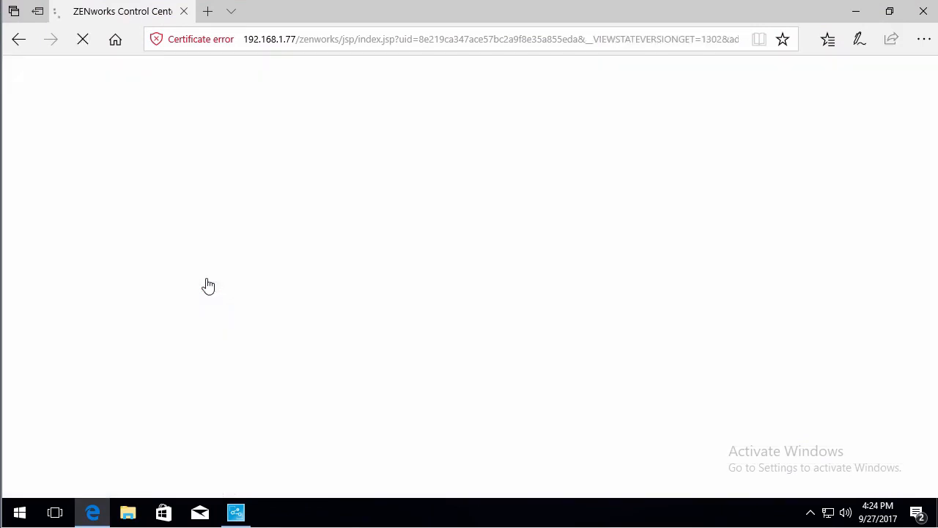
pyautogui.click(336, 333)
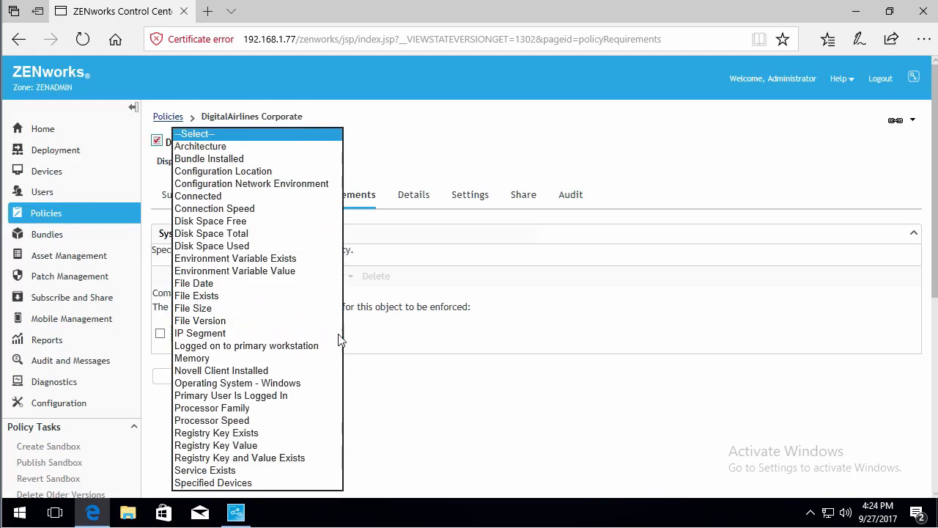
pyautogui.click(308, 172)
pyautogui.click(451, 333)
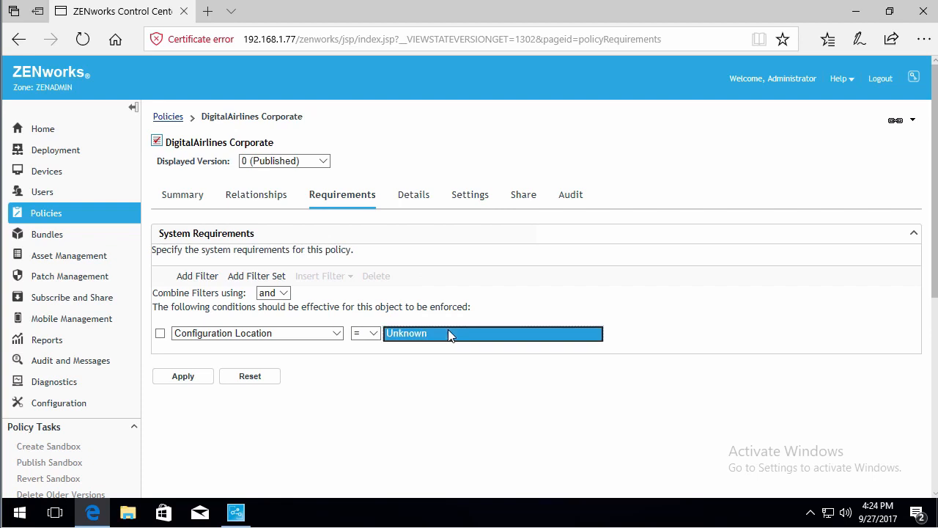
pyautogui.click(462, 340)
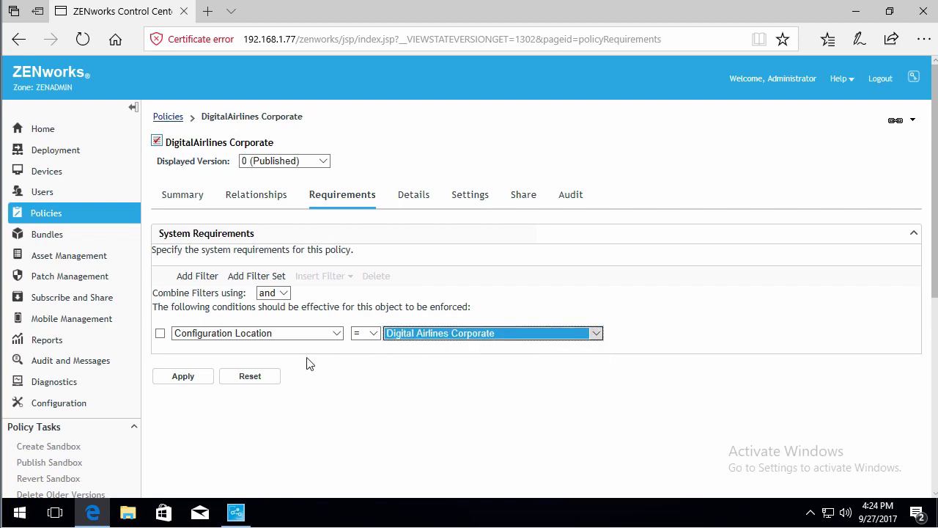
pyautogui.click(195, 377)
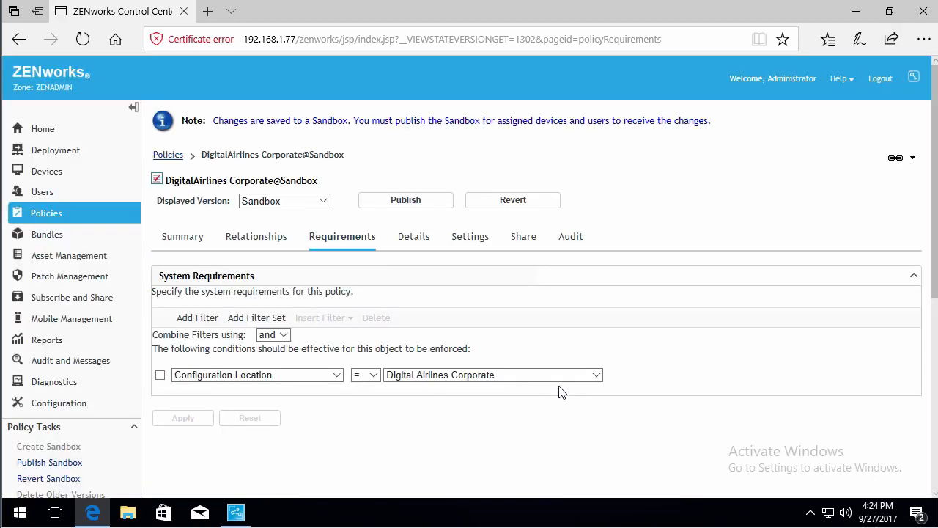
# Revert the policy sandbox to discard the location requirement
pyautogui.click(412, 199)
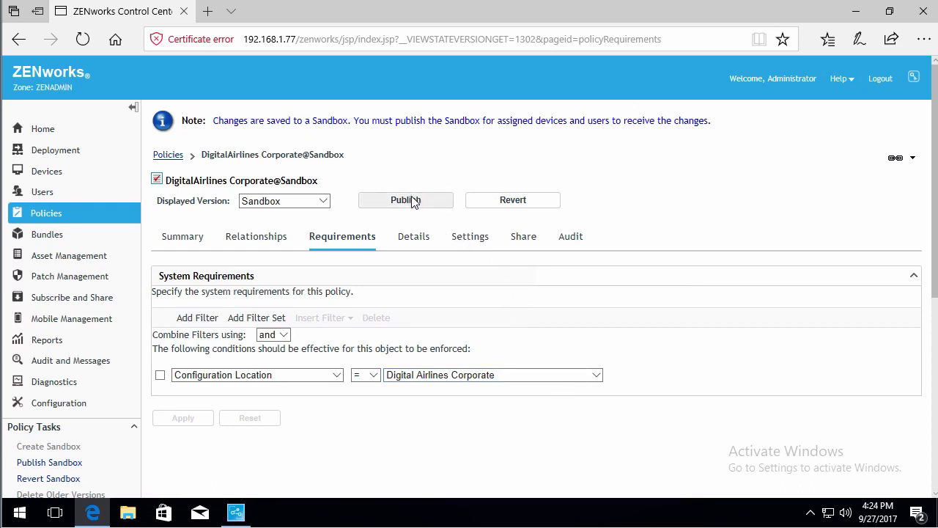
pyautogui.click(526, 377)
pyautogui.click(663, 302)
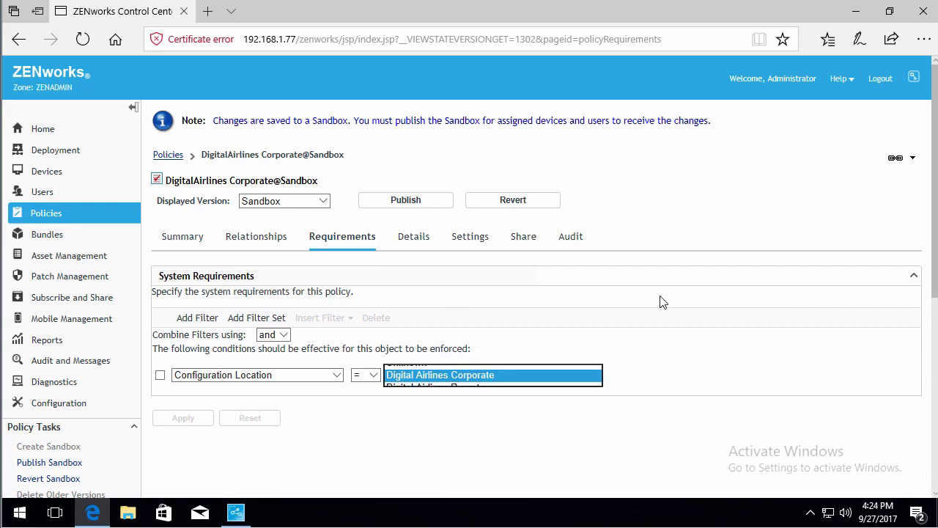
pyautogui.click(513, 202)
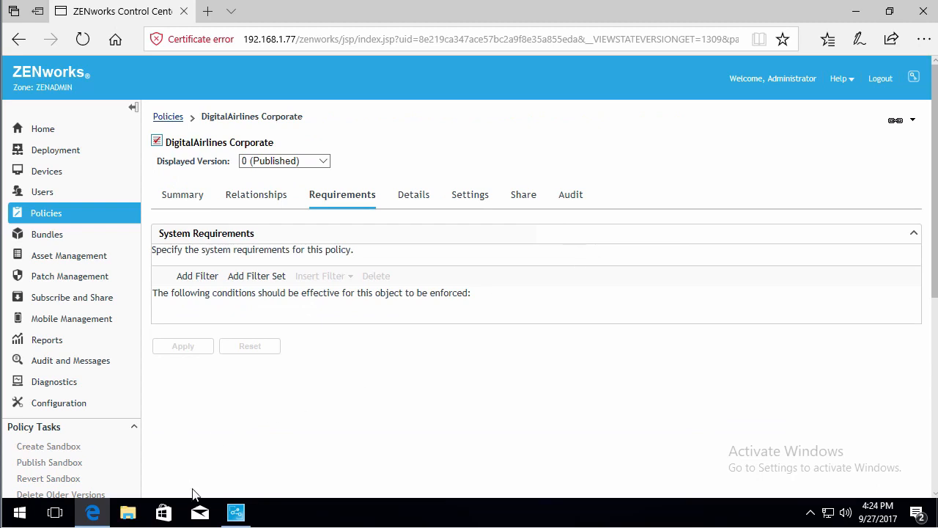
# Open zmd-messages from C:\Program Files (x86)\Novell\ZENworks\logs\LocalStore in Notepad
pyautogui.click(235, 513)
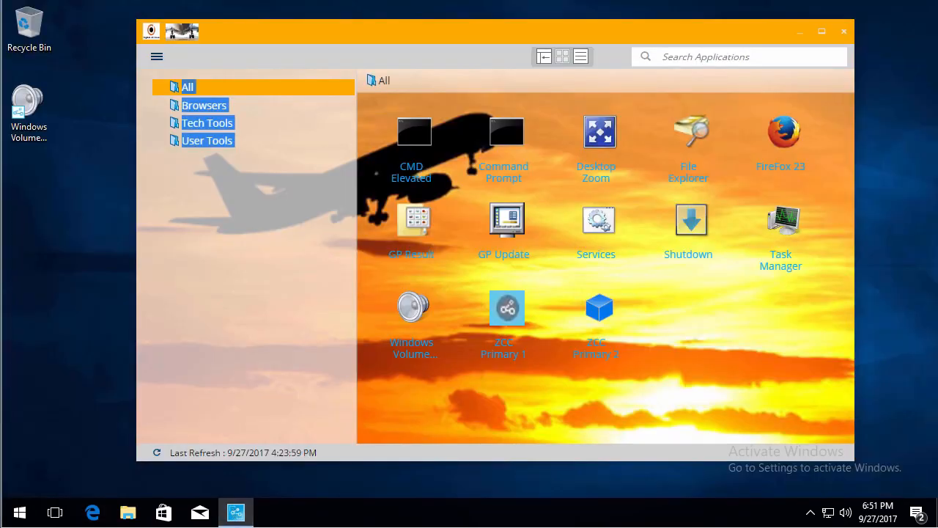
pyautogui.click(124, 509)
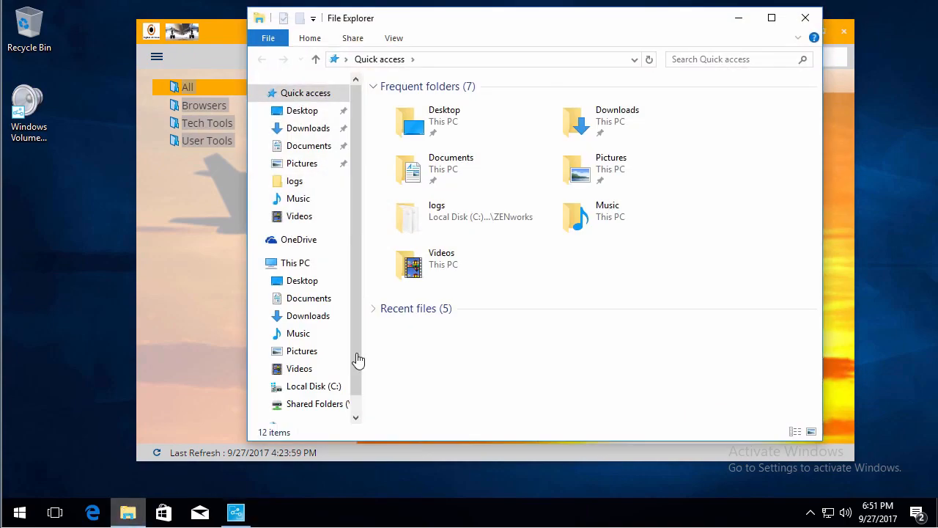
pyautogui.click(343, 388)
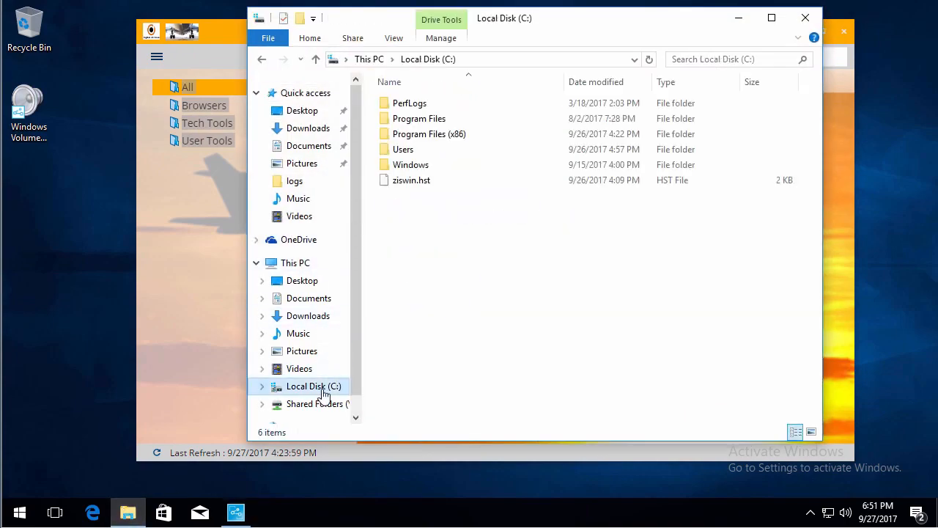
pyautogui.click(421, 140)
pyautogui.doubleClick(420, 140)
pyautogui.doubleClick(413, 210)
pyautogui.doubleClick(410, 119)
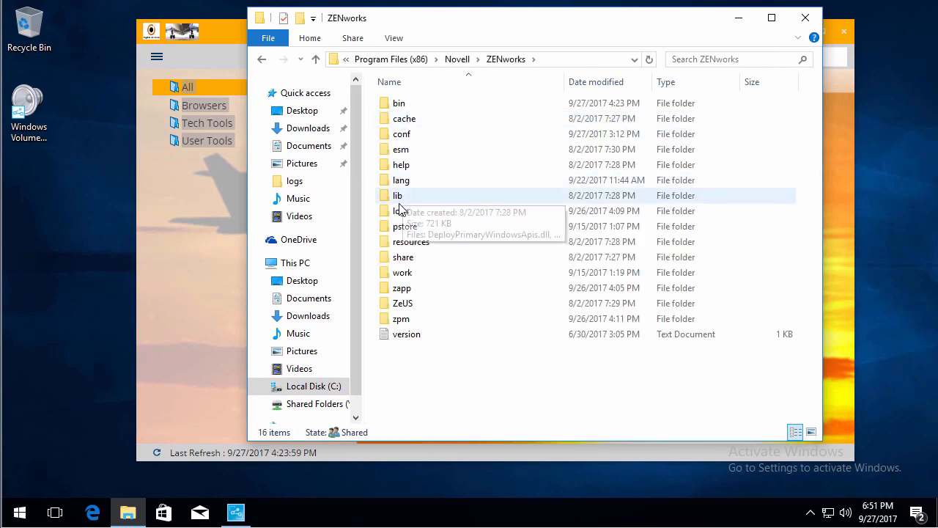
pyautogui.doubleClick(404, 211)
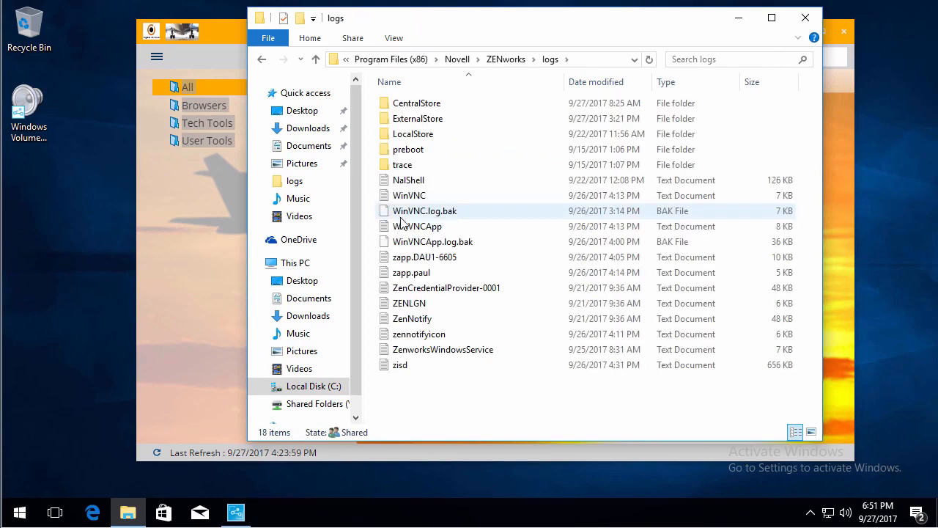
pyautogui.doubleClick(414, 133)
pyautogui.doubleClick(423, 120)
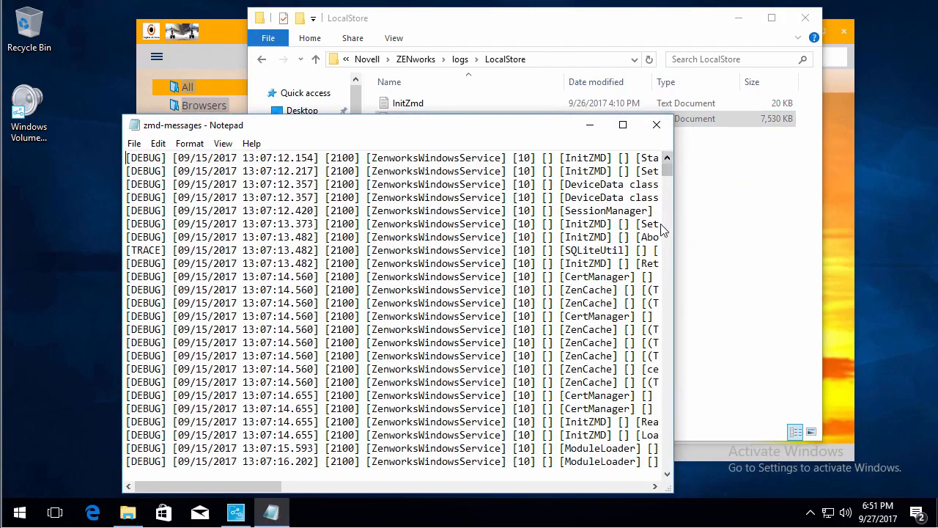
# Search the zmd-messages log upward from the end for 'Bra'
pyautogui.moveTo(669, 170); pyautogui.dragTo(670, 487)
pyautogui.click(595, 447)
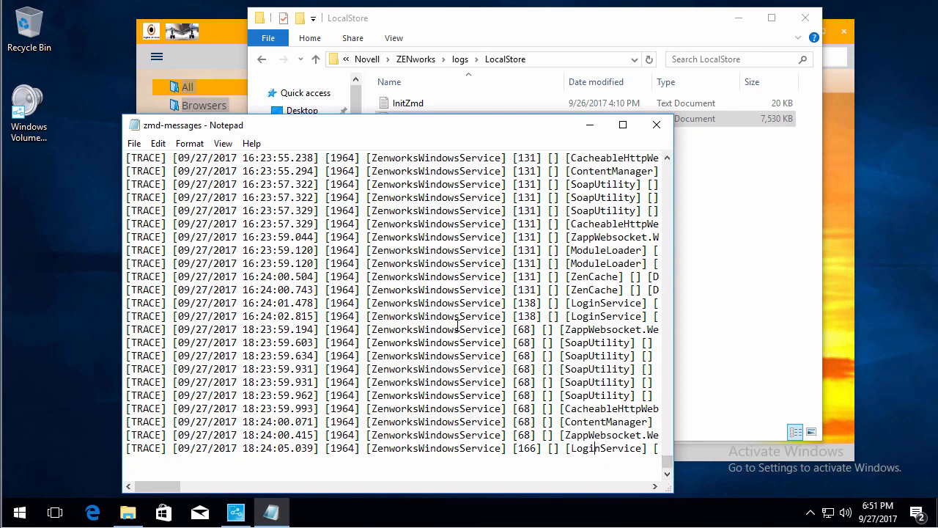
pyautogui.click(158, 144)
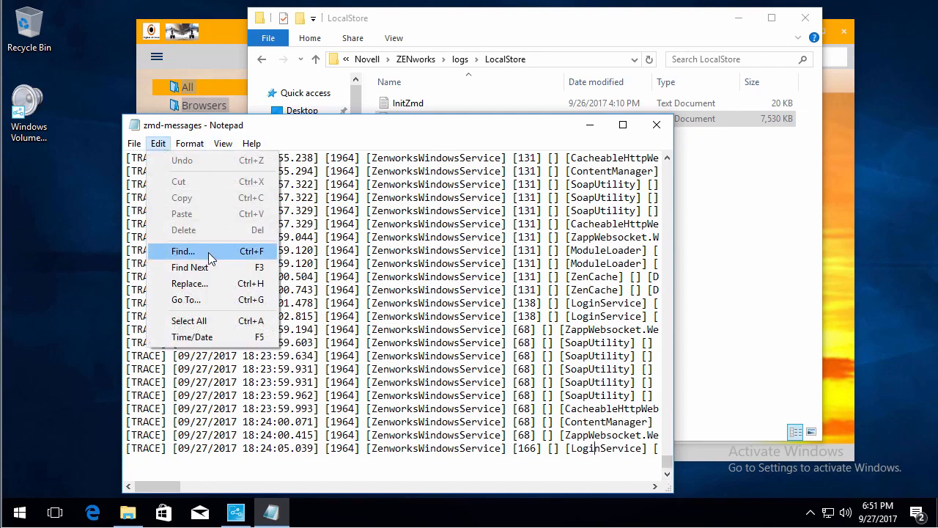
pyautogui.click(209, 253)
pyautogui.write('Brand')
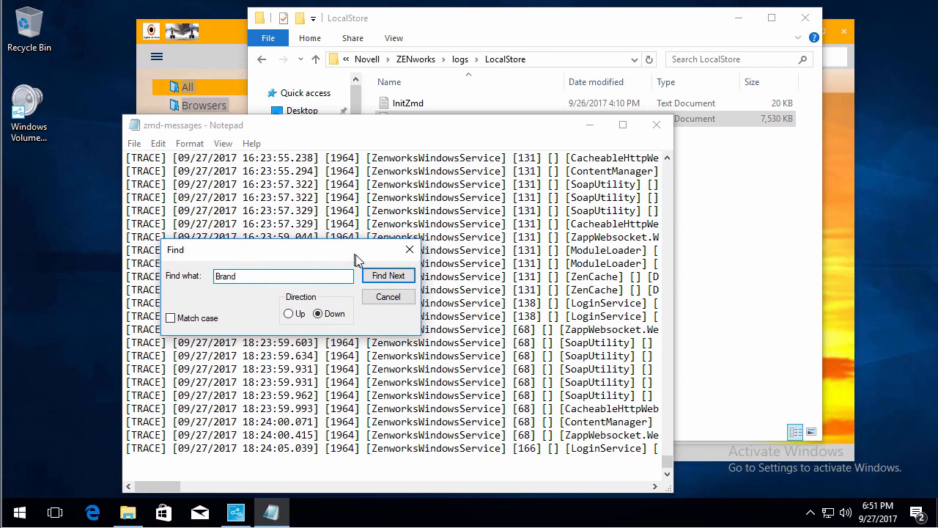
pyautogui.click(288, 313)
pyautogui.click(385, 279)
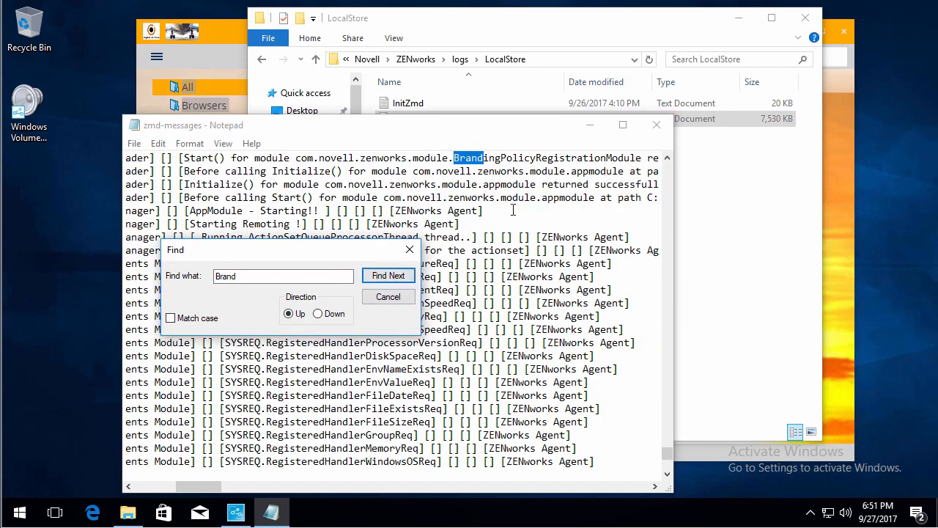
# Select the Branding Policy Registration Module entry text, then close the log
pyautogui.click(667, 158)
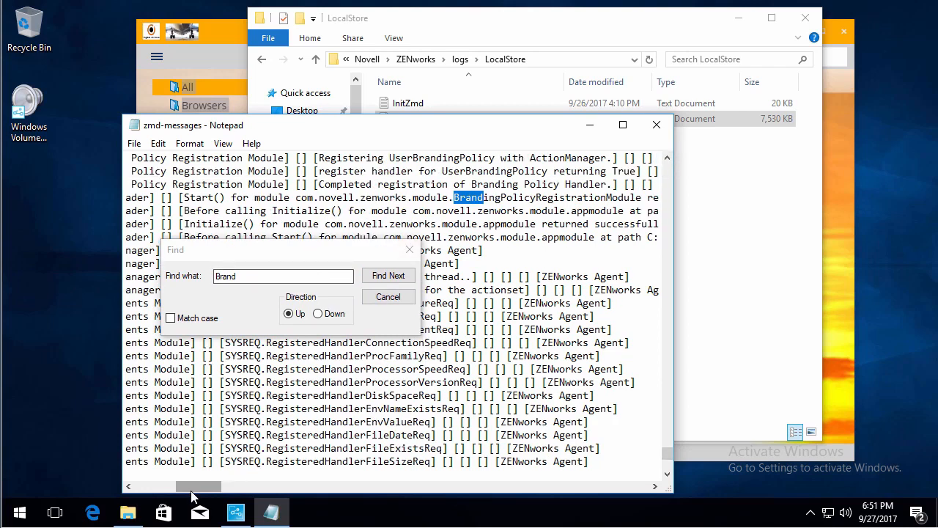
pyautogui.moveTo(189, 494); pyautogui.dragTo(183, 494)
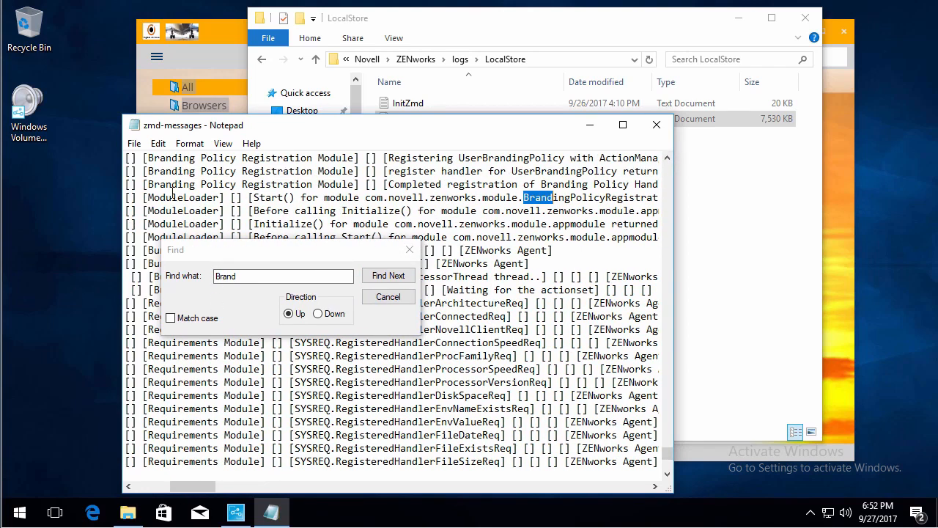
pyautogui.moveTo(158, 184); pyautogui.dragTo(370, 184)
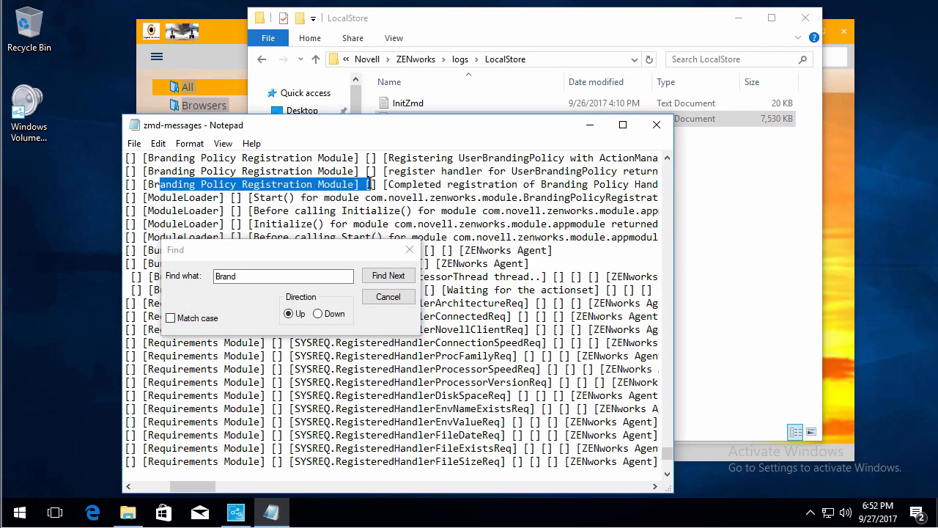
pyautogui.click(656, 124)
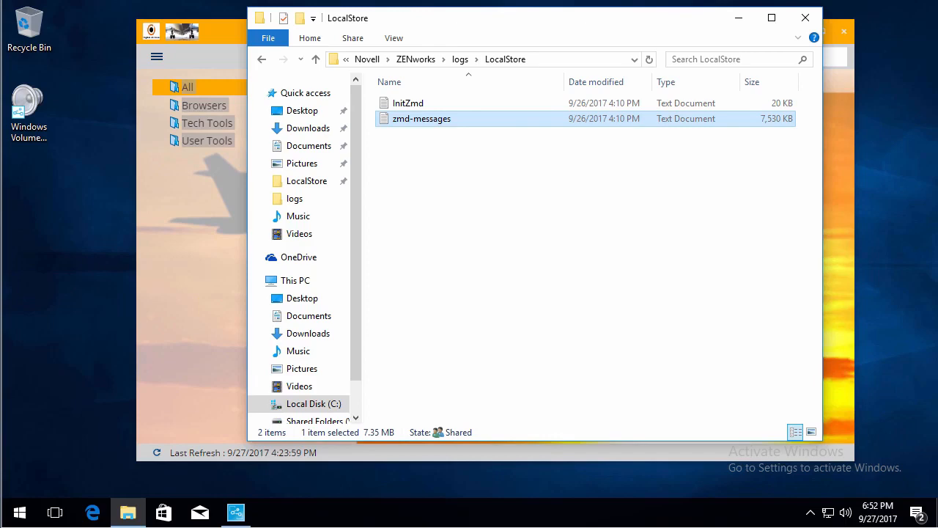
# Open the server's services-messages.log in WinSCP's editor and jump to the end of the log
pyautogui.hotkey('alt', 'Tab')
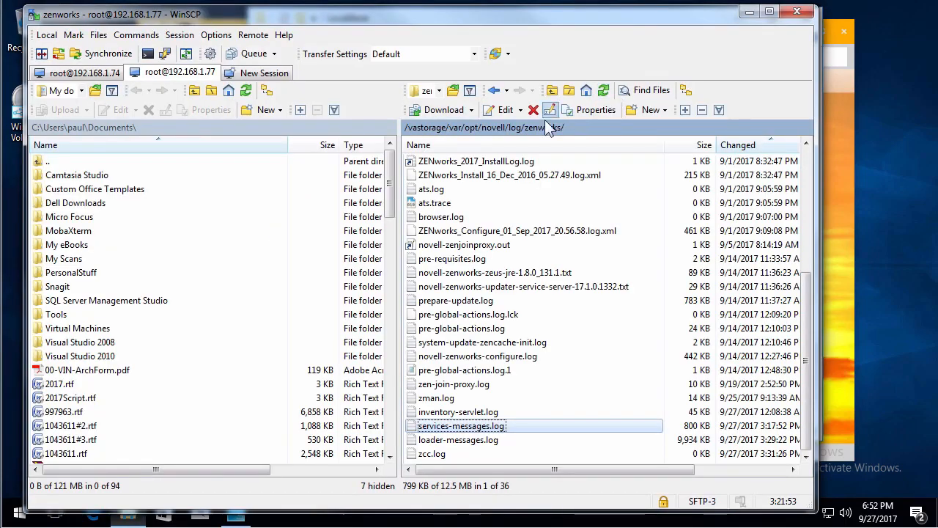
pyautogui.doubleClick(442, 427)
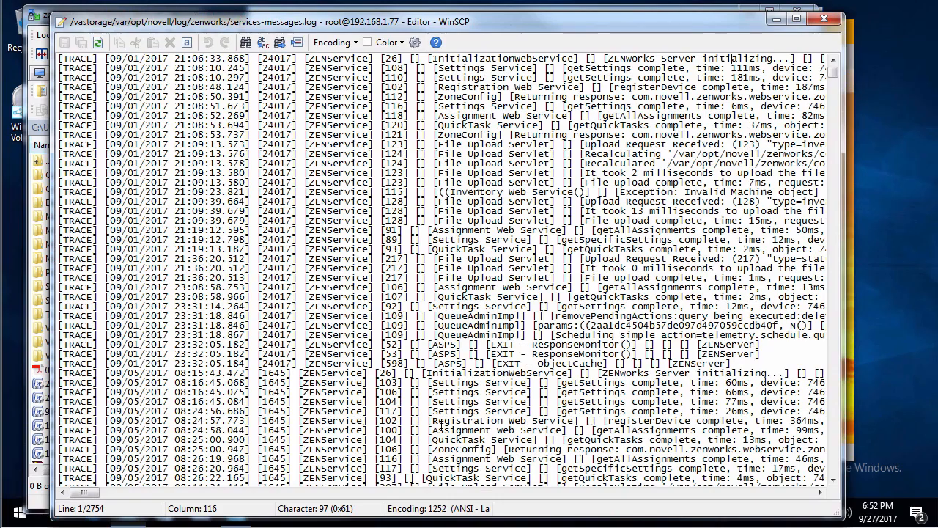
pyautogui.moveTo(833, 68); pyautogui.dragTo(835, 477)
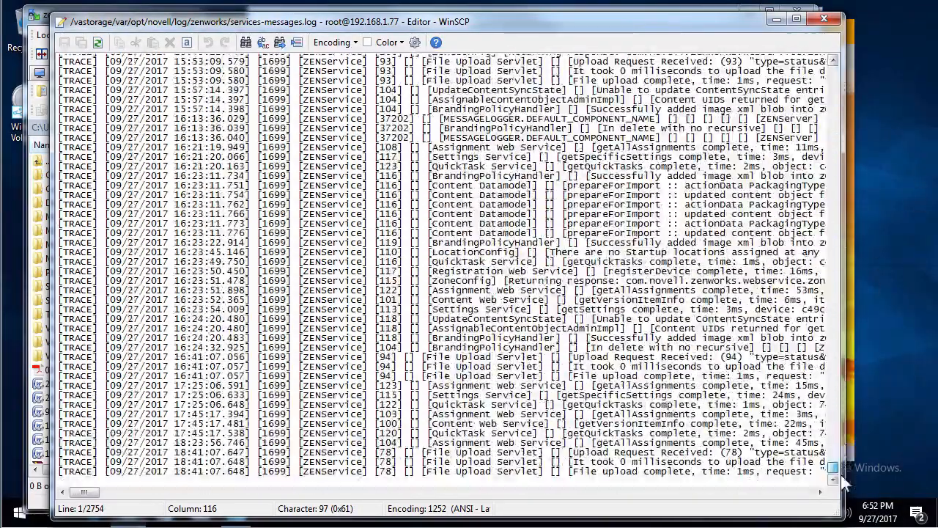
pyautogui.click(692, 470)
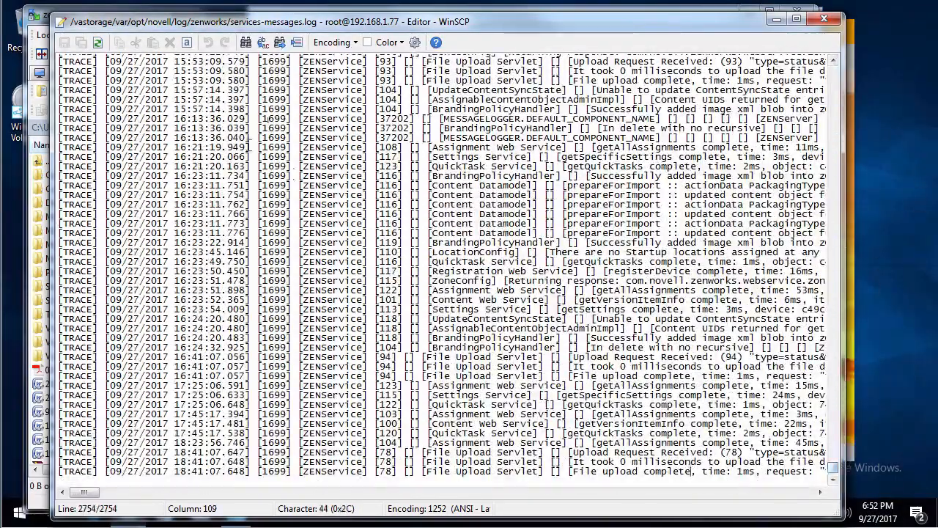
# Search upward for 'Brand' through the BrandingPolicyHandler entries, then close the log editor
pyautogui.click(246, 42)
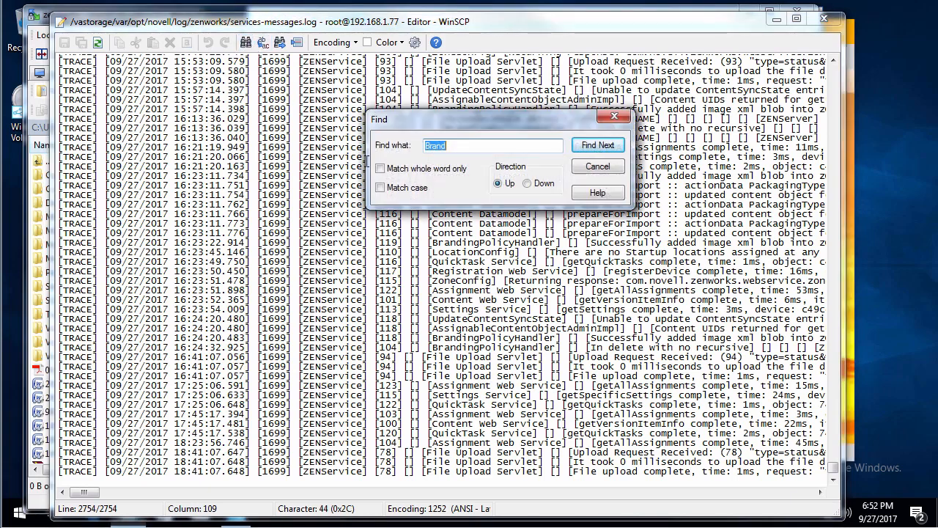
pyautogui.click(590, 146)
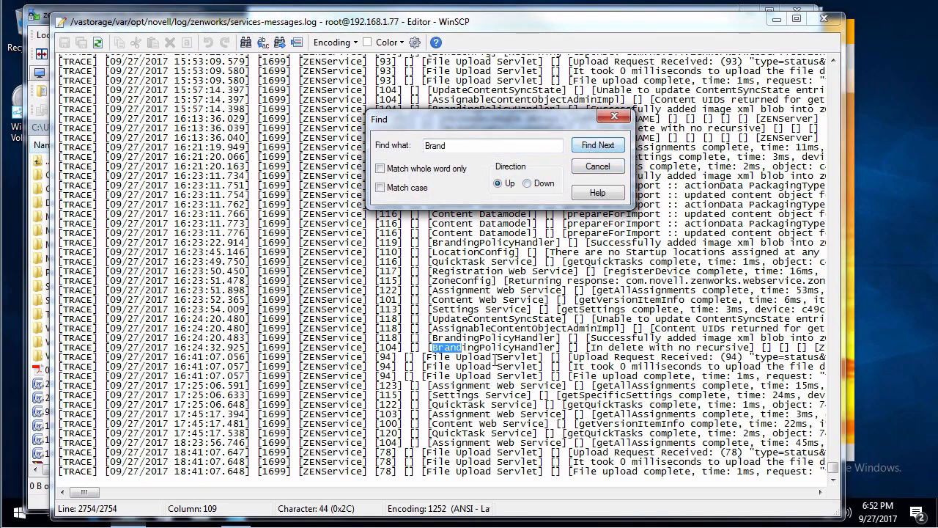
pyautogui.moveTo(497, 347); pyautogui.dragTo(546, 349)
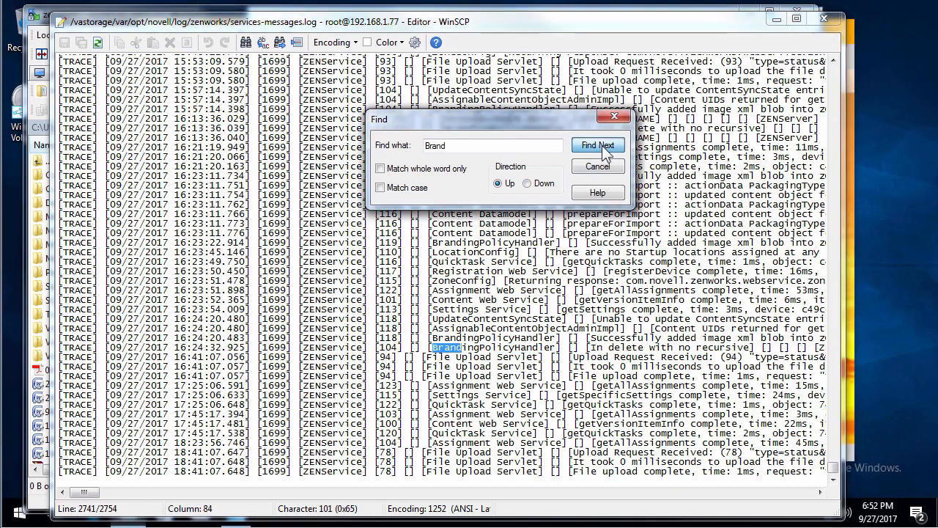
pyautogui.click(602, 145)
pyautogui.click(593, 145)
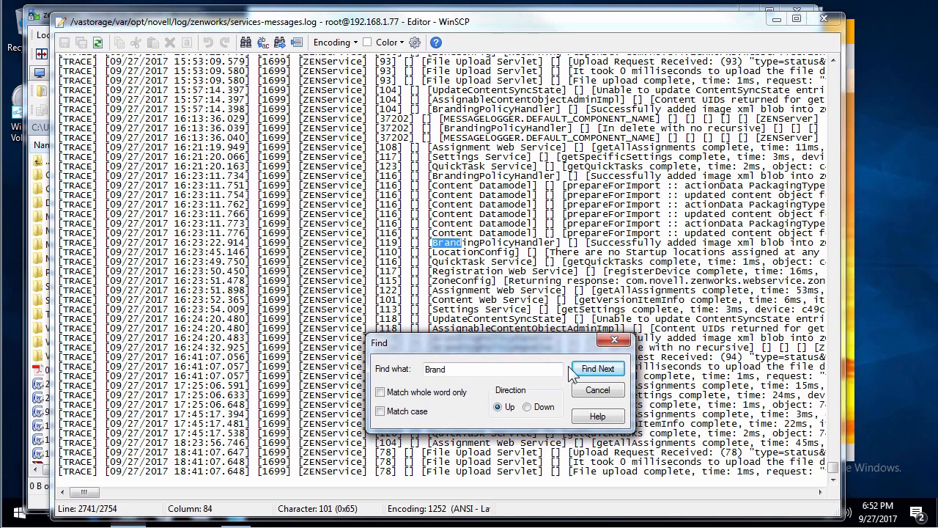
pyautogui.click(590, 372)
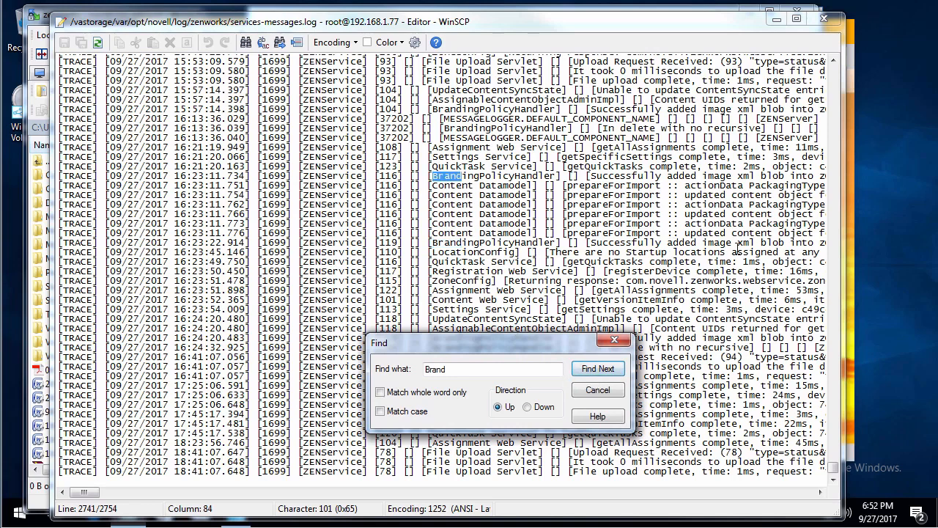
pyautogui.click(598, 390)
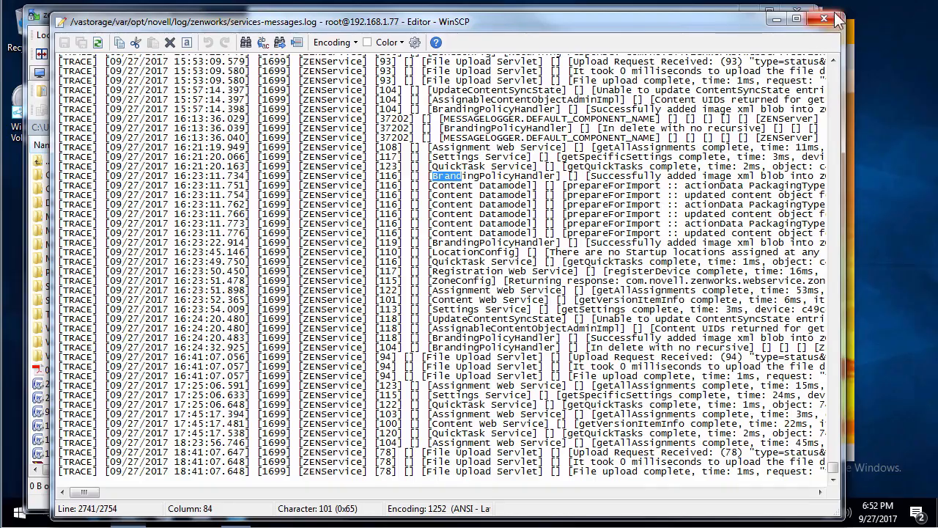
pyautogui.click(824, 19)
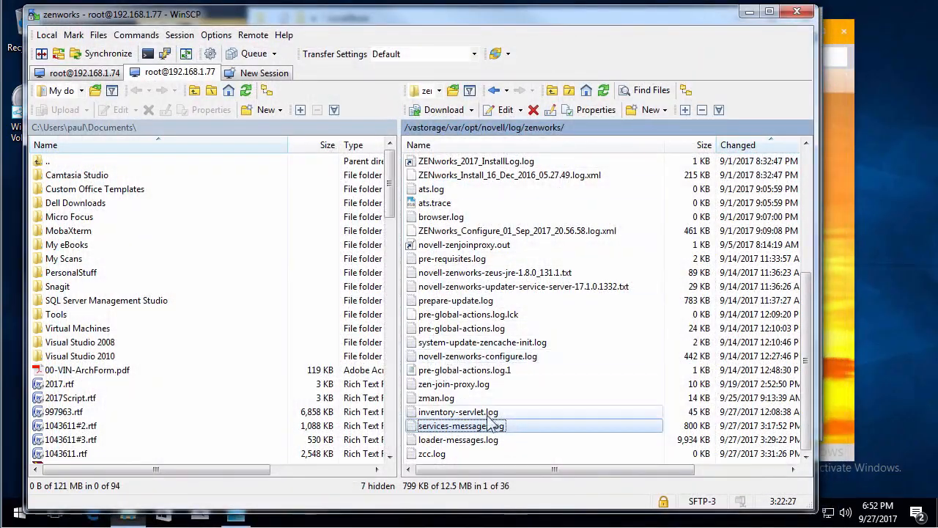
# Open zcc.log from the server, go to its end, and step through the 'Brand' matches
pyautogui.doubleClick(432, 453)
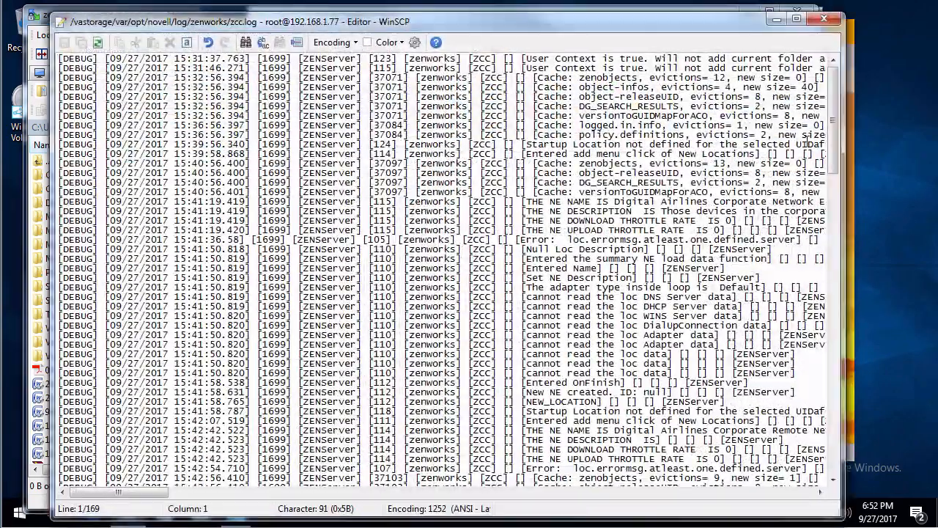
pyautogui.moveTo(834, 106); pyautogui.dragTo(896, 480)
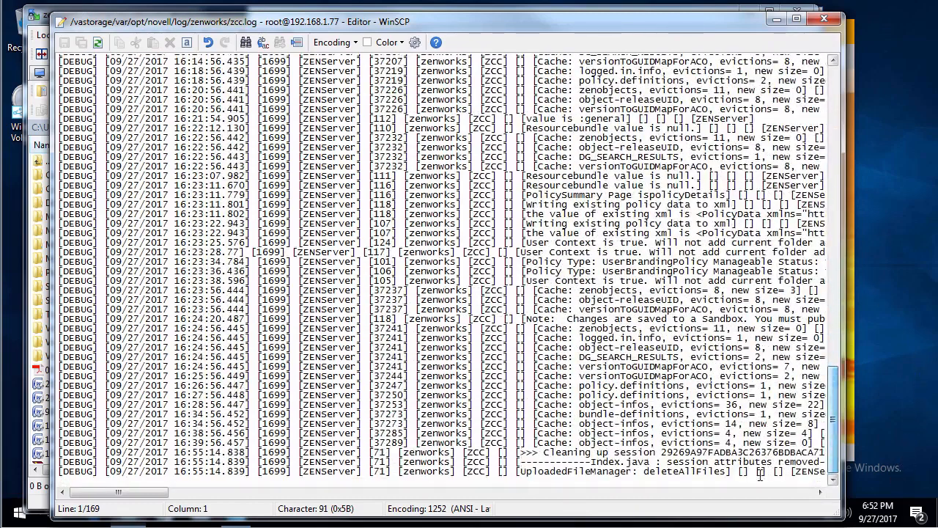
pyautogui.click(736, 472)
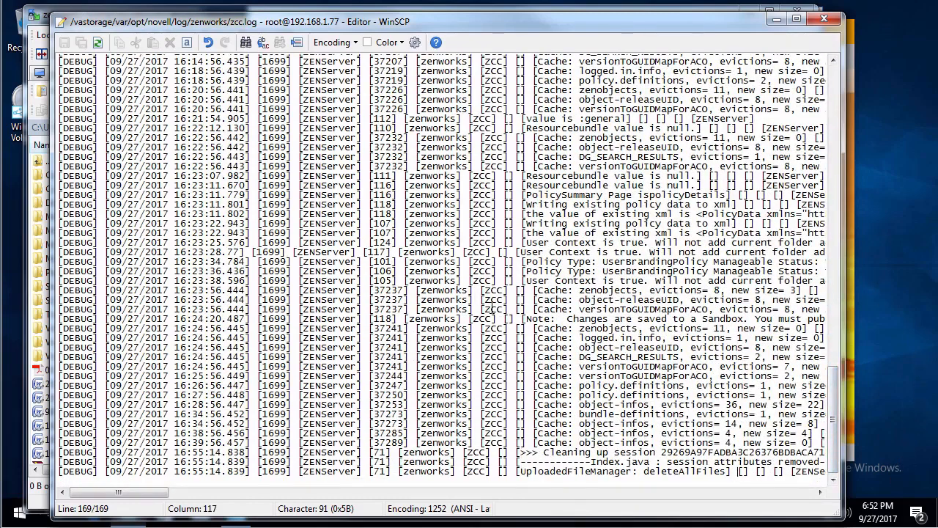
pyautogui.click(247, 45)
pyautogui.click(593, 146)
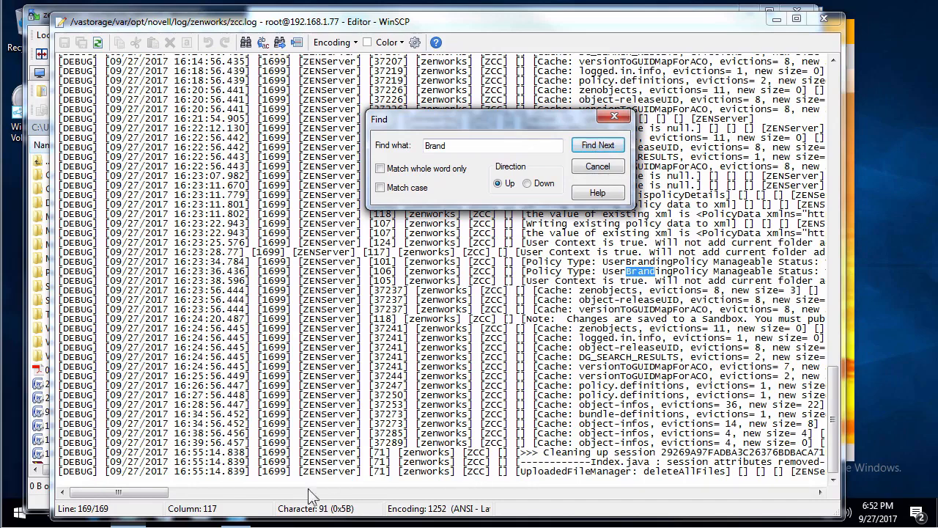
pyautogui.moveTo(128, 492); pyautogui.dragTo(150, 493)
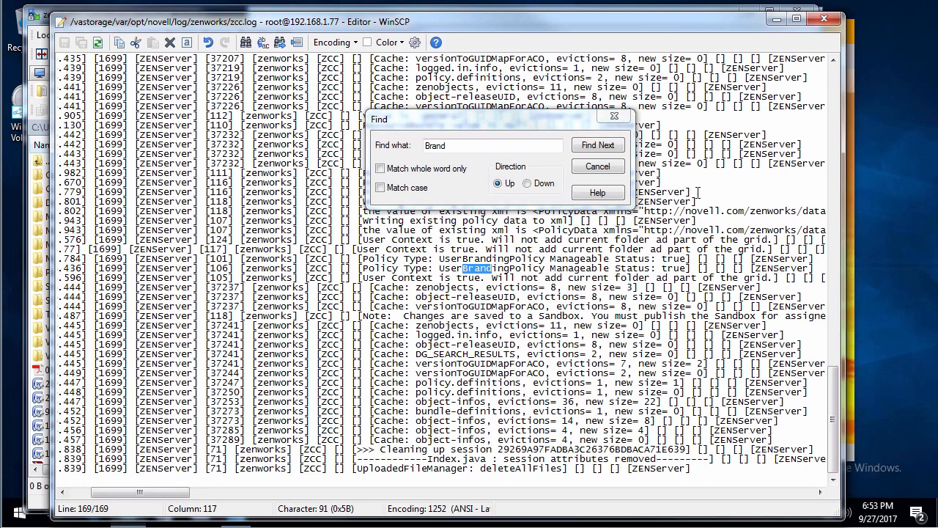
pyautogui.click(599, 149)
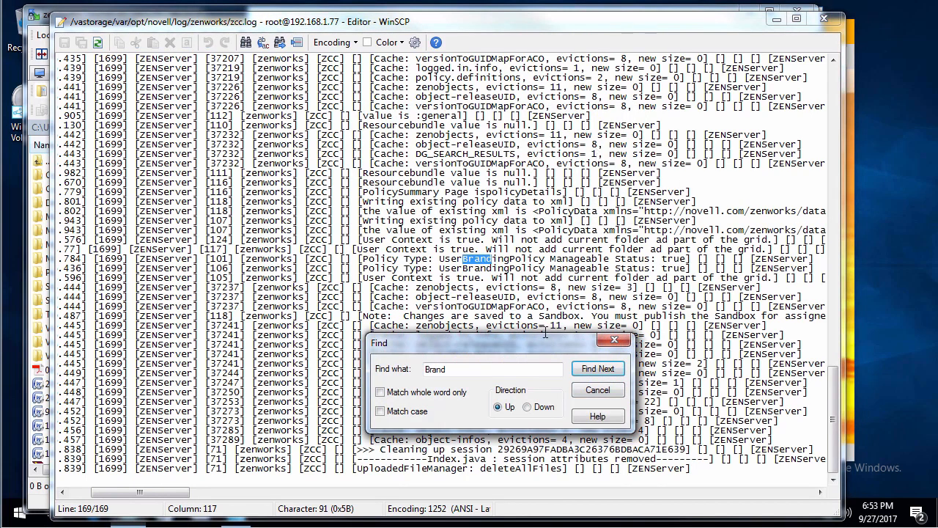
pyautogui.click(597, 368)
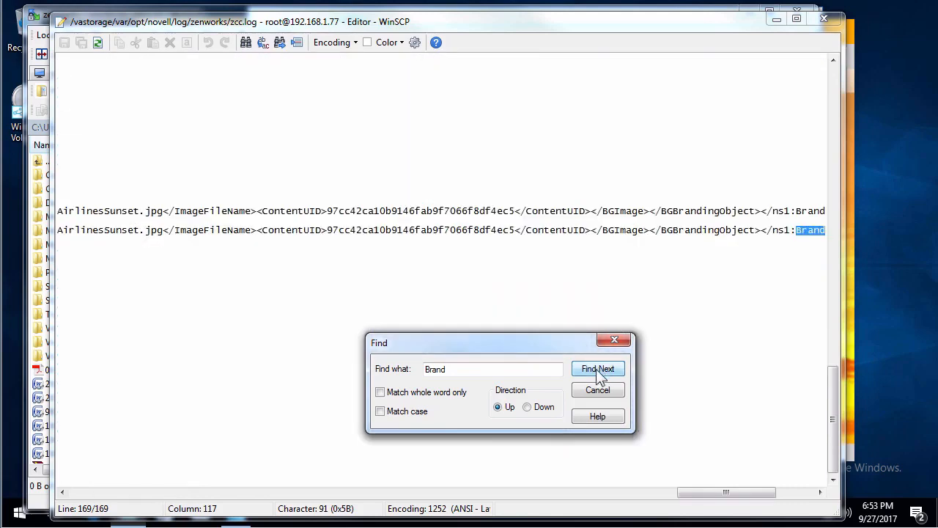
# Select the BrandingPolicy text on the BrandingPolicyData XML line, then dismiss the search and close zcc.log
pyautogui.moveTo(701, 493); pyautogui.dragTo(161, 474)
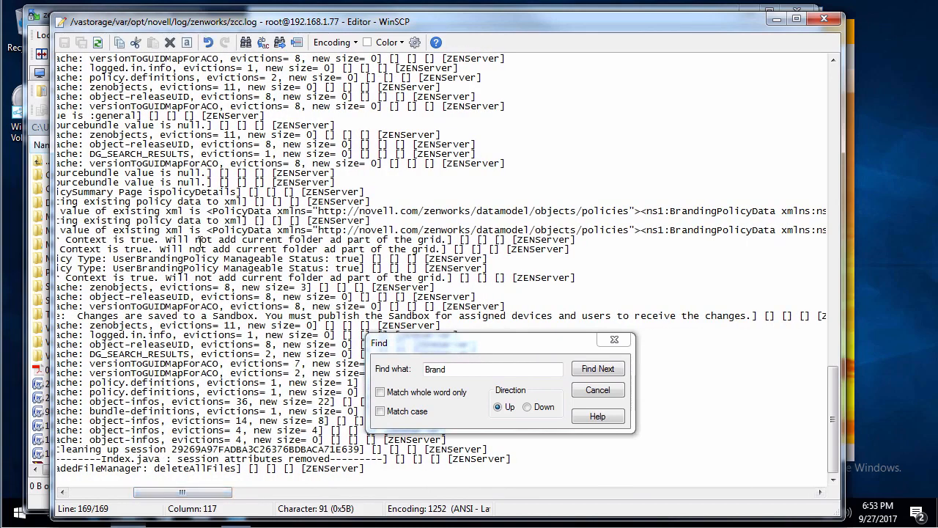
pyautogui.moveTo(301, 239); pyautogui.dragTo(242, 231)
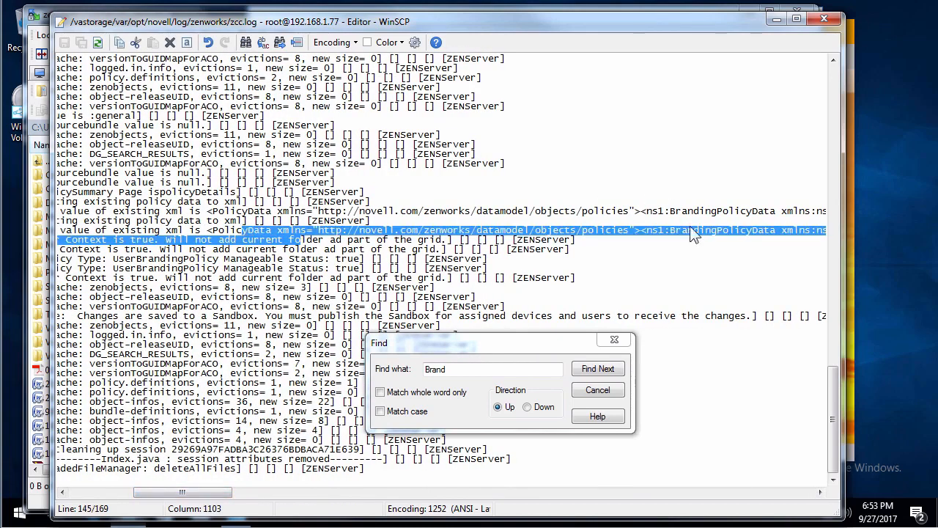
pyautogui.moveTo(675, 230); pyautogui.dragTo(747, 231)
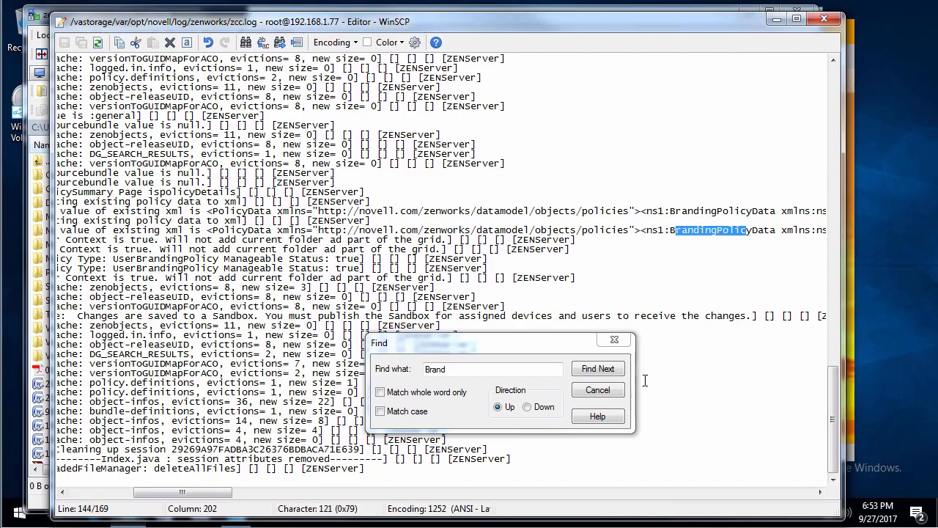
pyautogui.click(598, 390)
pyautogui.click(824, 19)
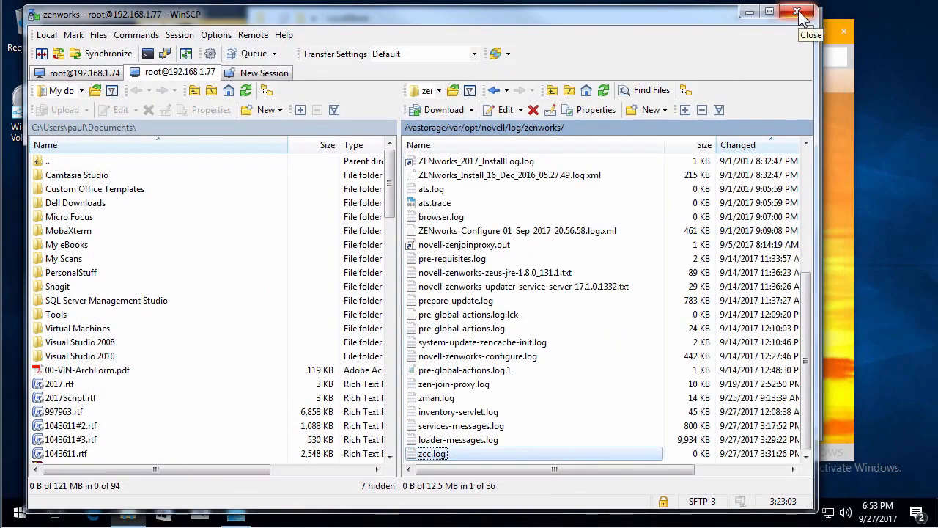
# Quit WinSCP with all sessions, close the LocalStore folder window, and launch Microsoft Edge
pyautogui.click(800, 13)
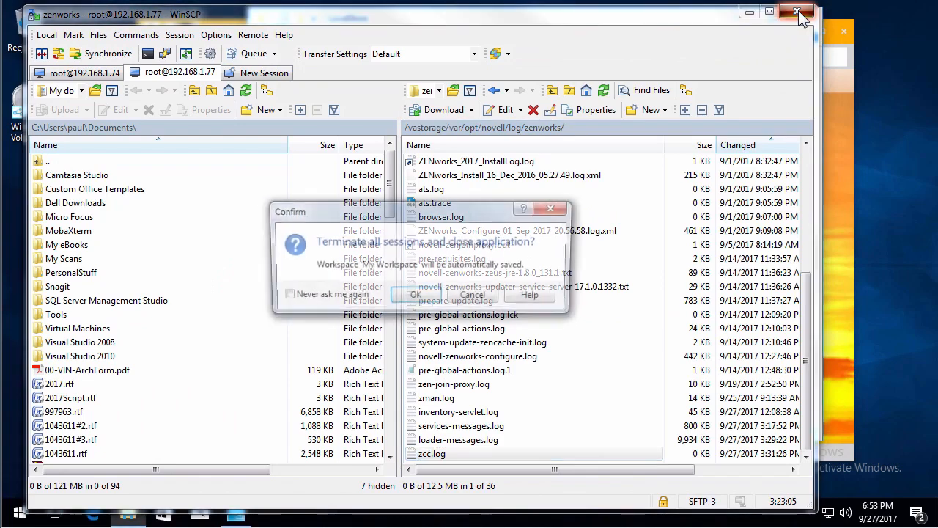
pyautogui.click(415, 299)
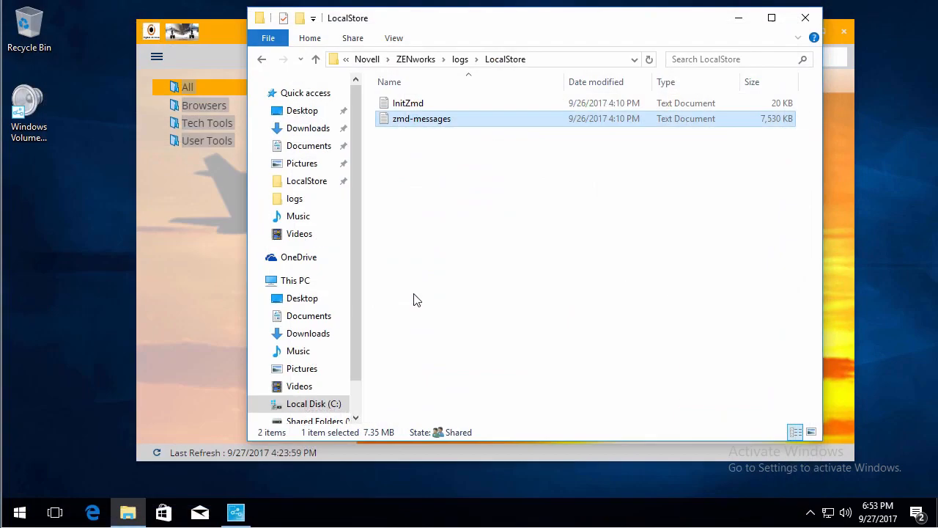
pyautogui.click(808, 20)
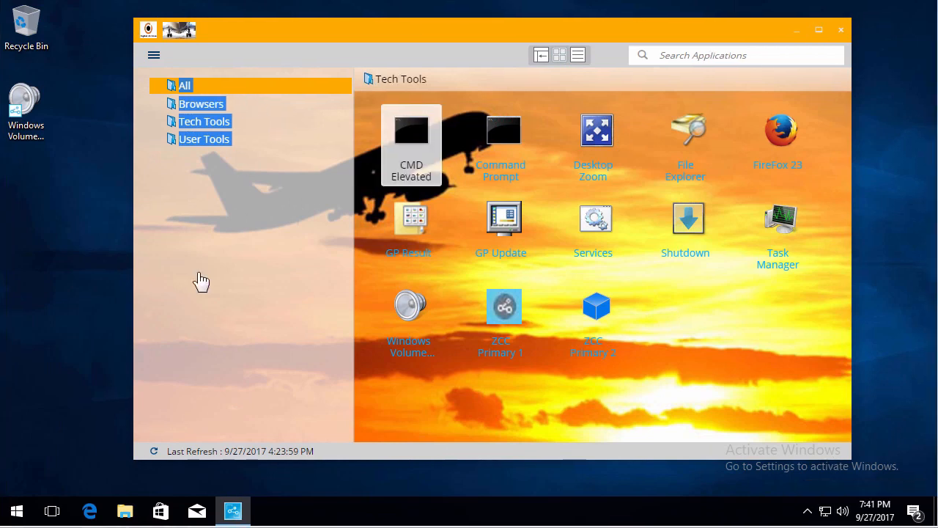
pyautogui.click(90, 514)
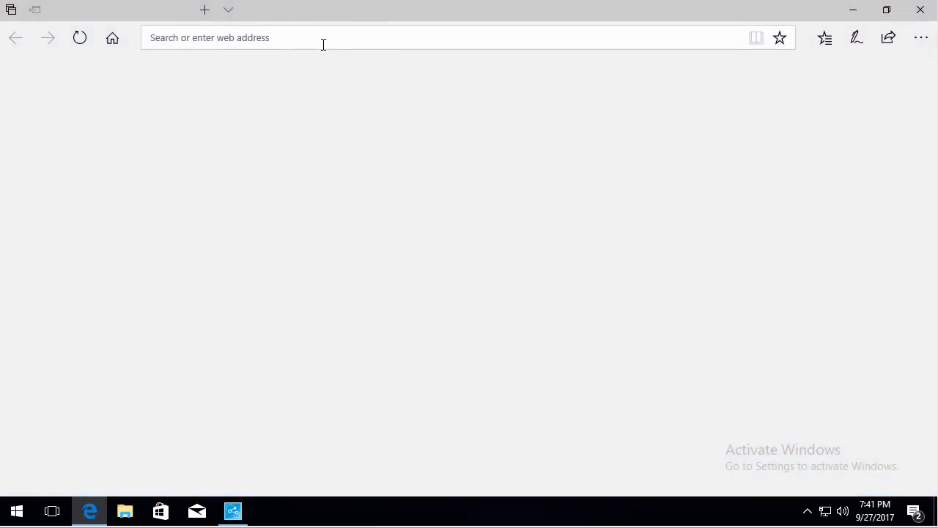
# Open the ZENworks 2017 Update 1 documentation from Novell's support documentation listing
pyautogui.click(324, 45)
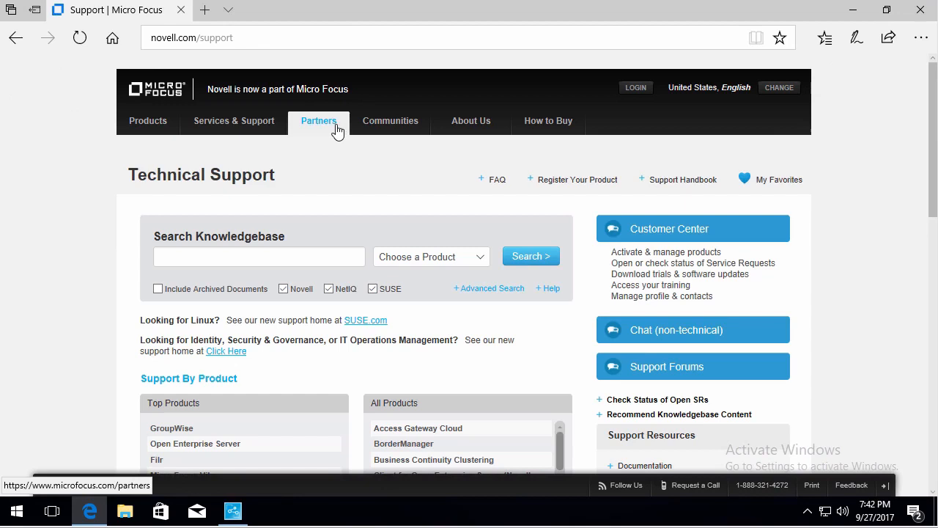
pyautogui.moveTo(246, 129)
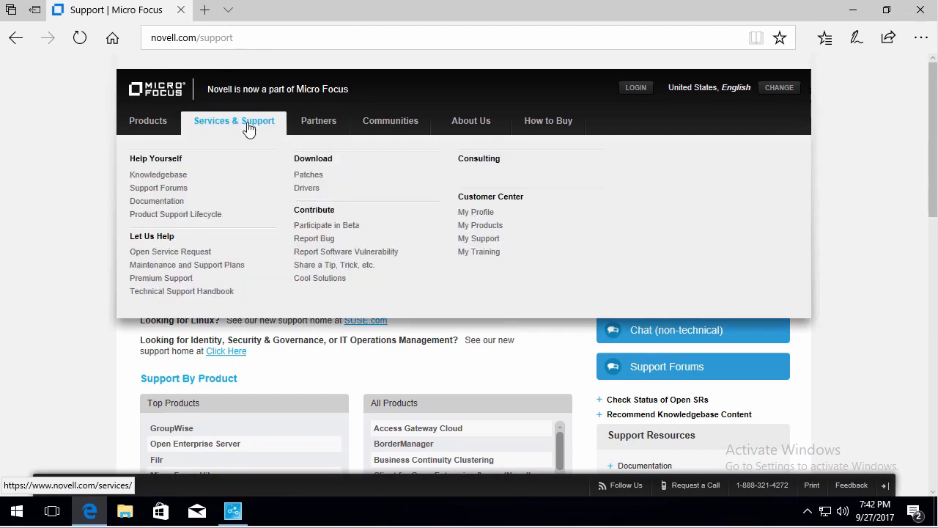
pyautogui.click(175, 202)
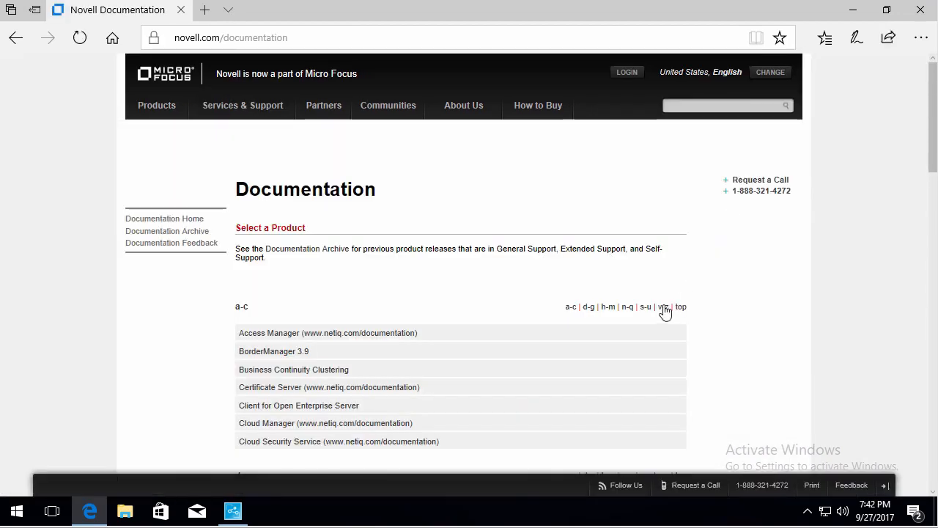
pyautogui.click(663, 306)
pyautogui.click(270, 213)
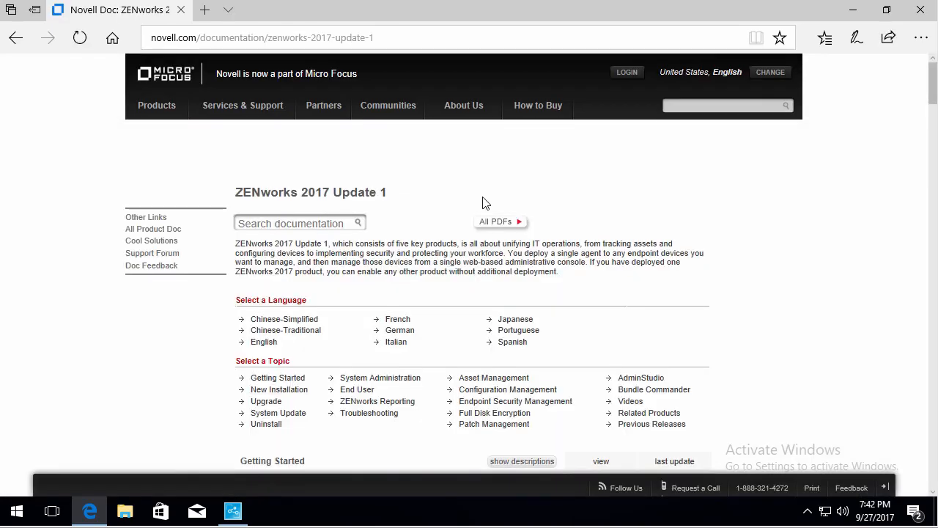
# Find 'pol' on the documentation page and open the Configuration Policies reference
pyautogui.scroll(-1, 483, 203)
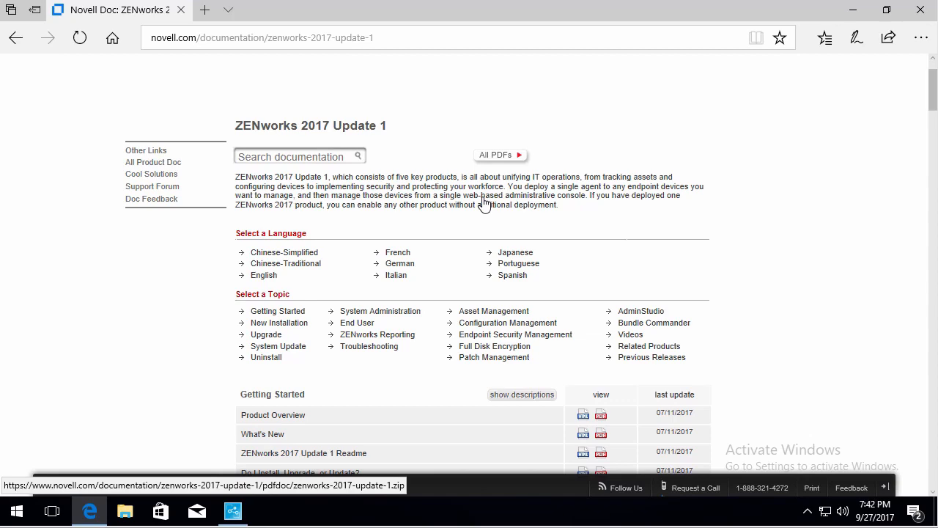
pyautogui.hotkey('ctrl', 'f')
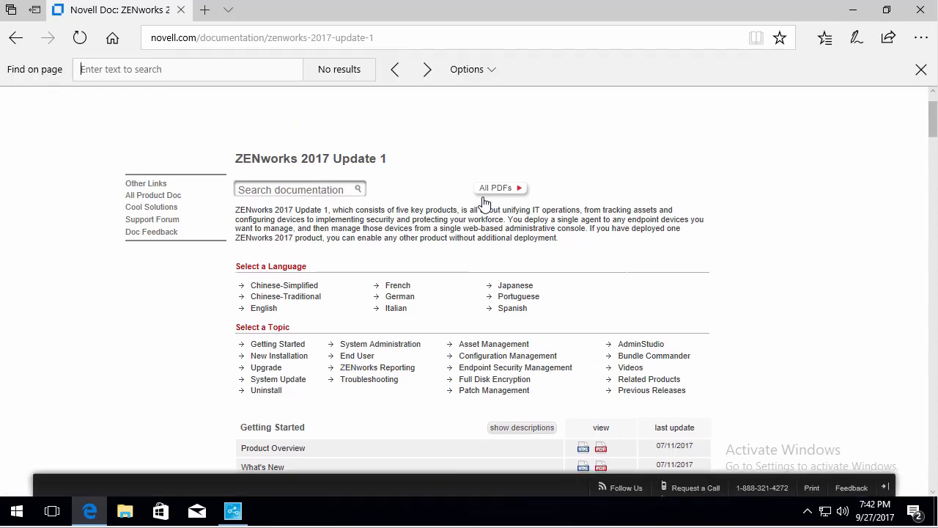
pyautogui.write('pol')
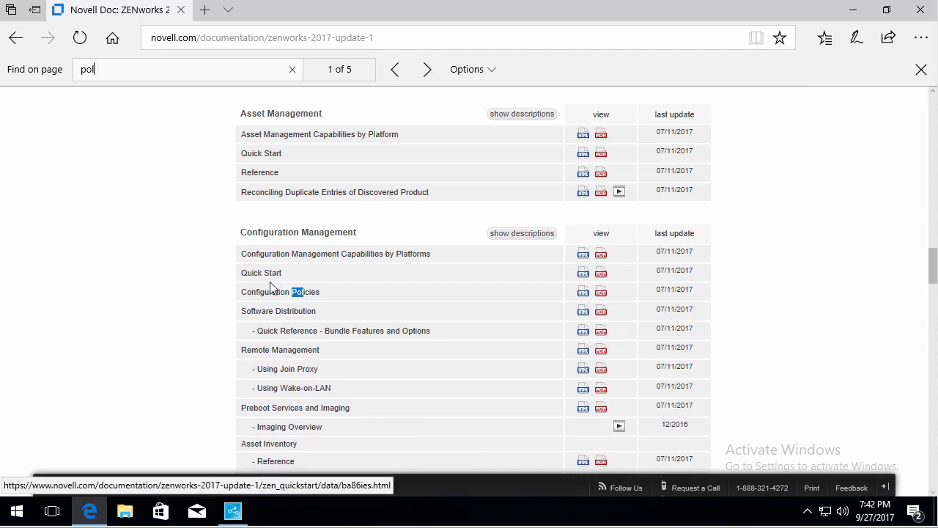
pyautogui.click(262, 297)
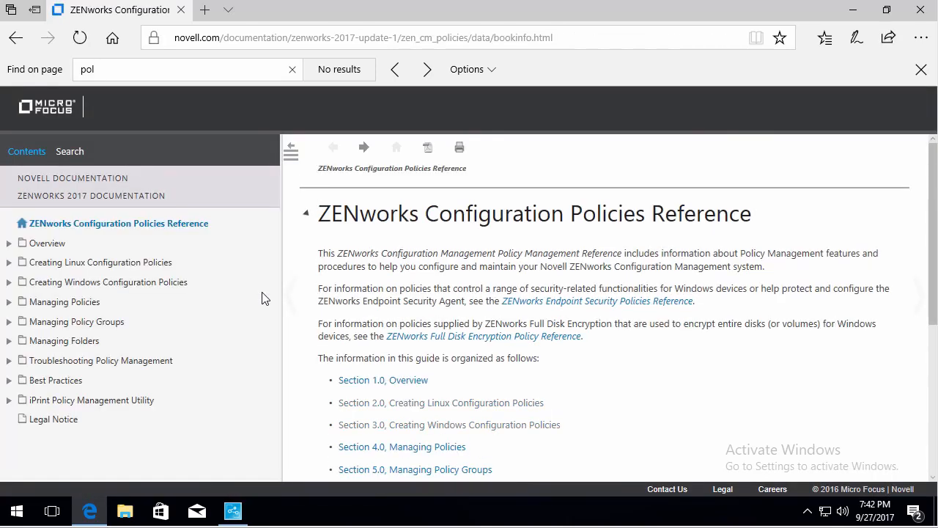
pyautogui.scroll(-2, 440, 304)
# Go from section 3.0, Creating Windows Configuration Policies, to section 3.11 and scroll through its steps
pyautogui.click(447, 275)
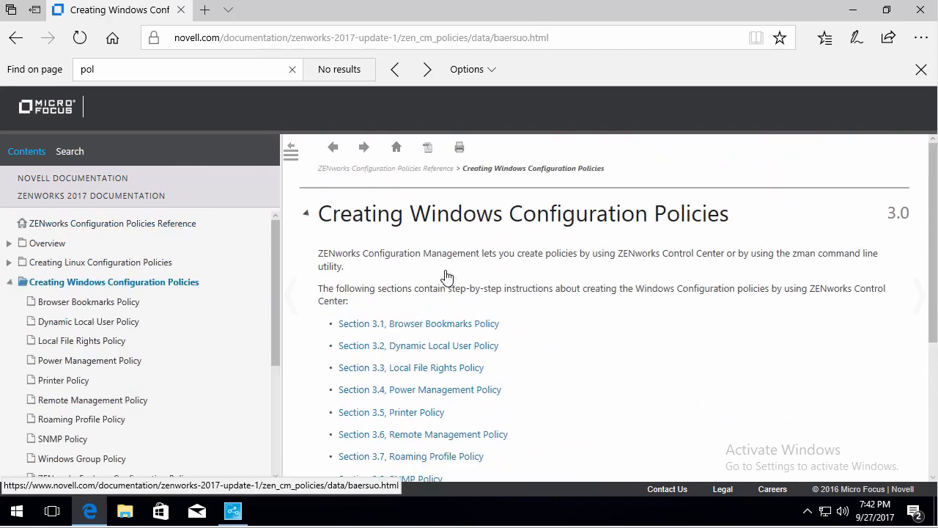
pyautogui.scroll(-2, 571, 344)
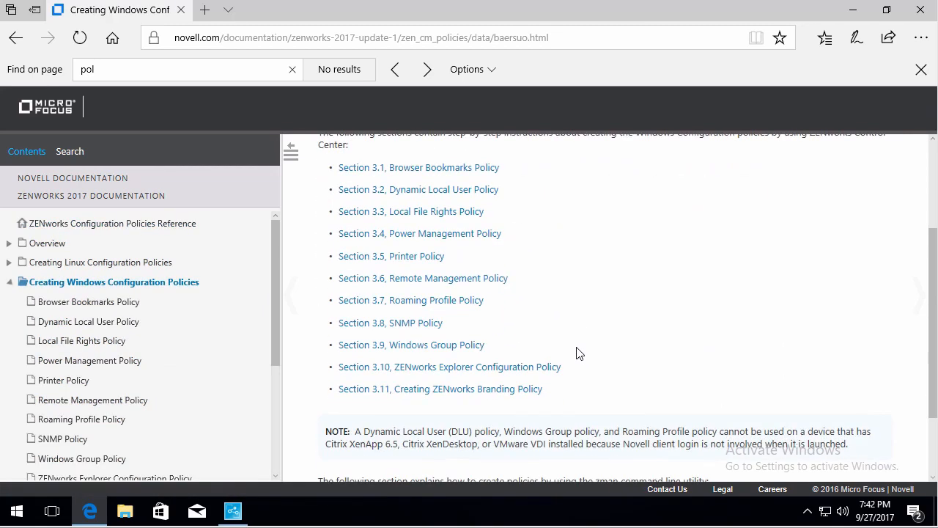
pyautogui.click(464, 395)
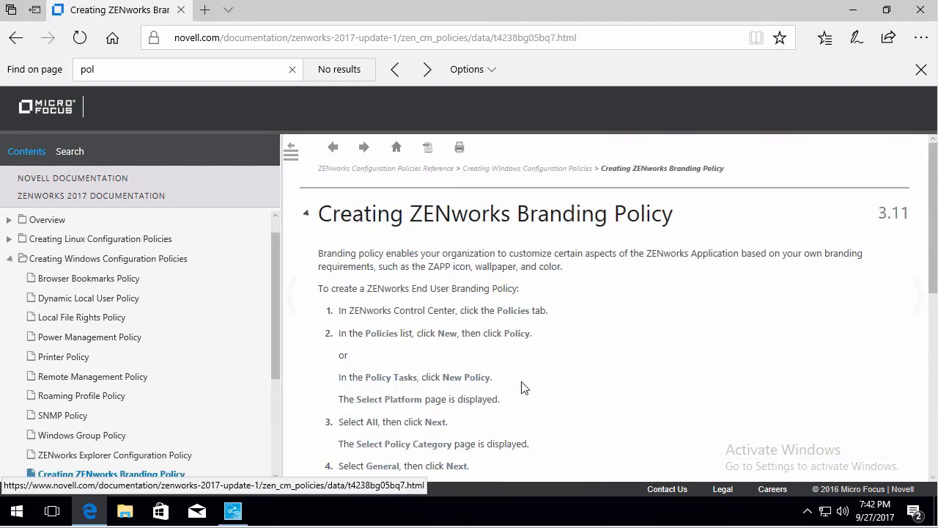
pyautogui.scroll(-3, 601, 383)
pyautogui.scroll(-4, 601, 383)
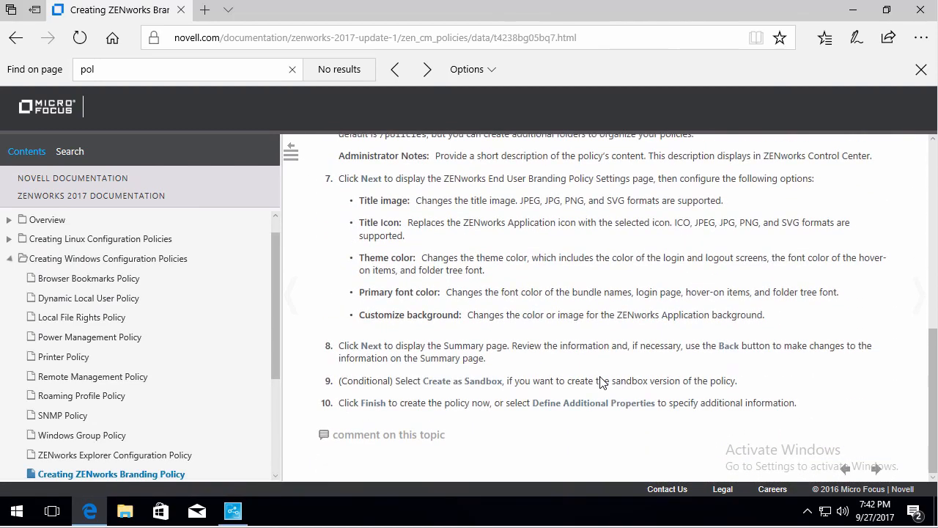
pyautogui.scroll(3, 601, 383)
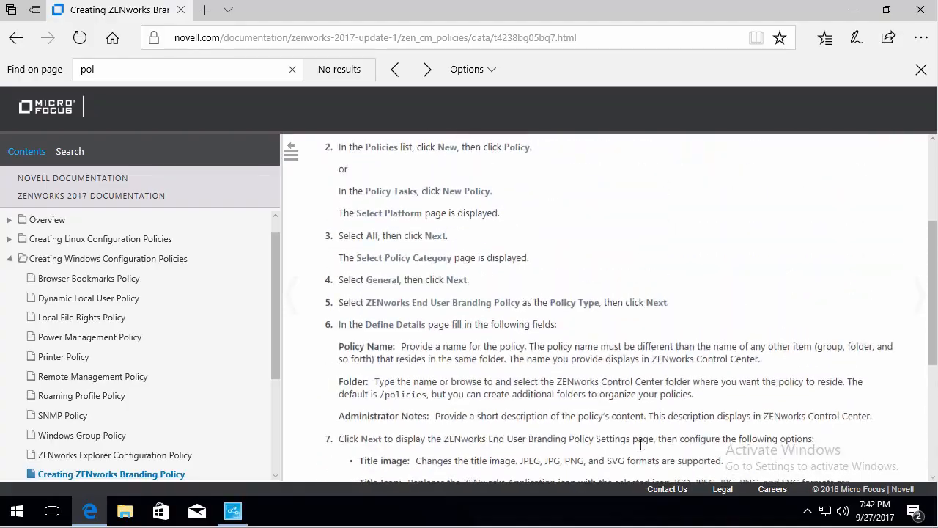